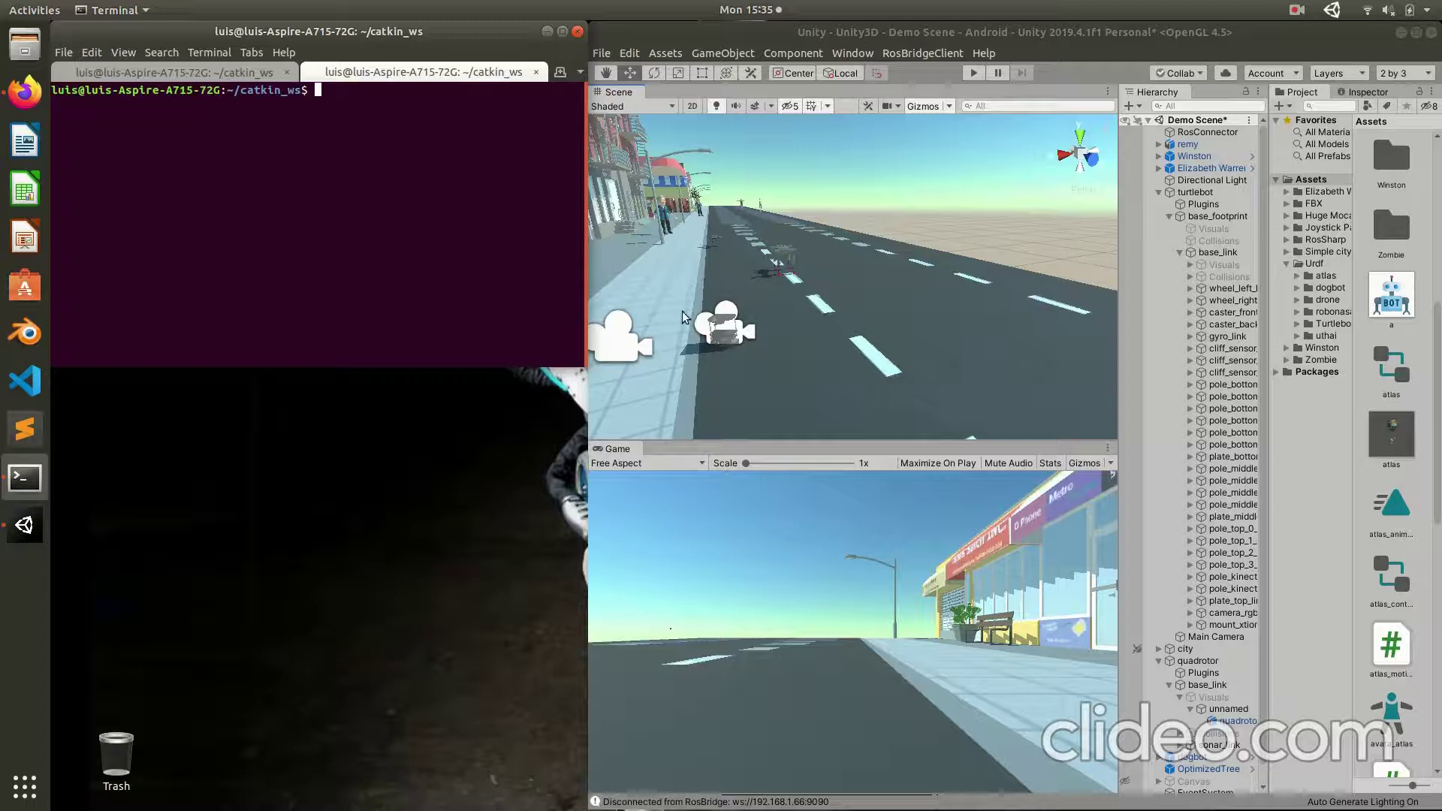
Step: Pan and zoom the Unity scene view along the street, then return to the Move tool
scroll(718, 364, down, 1)
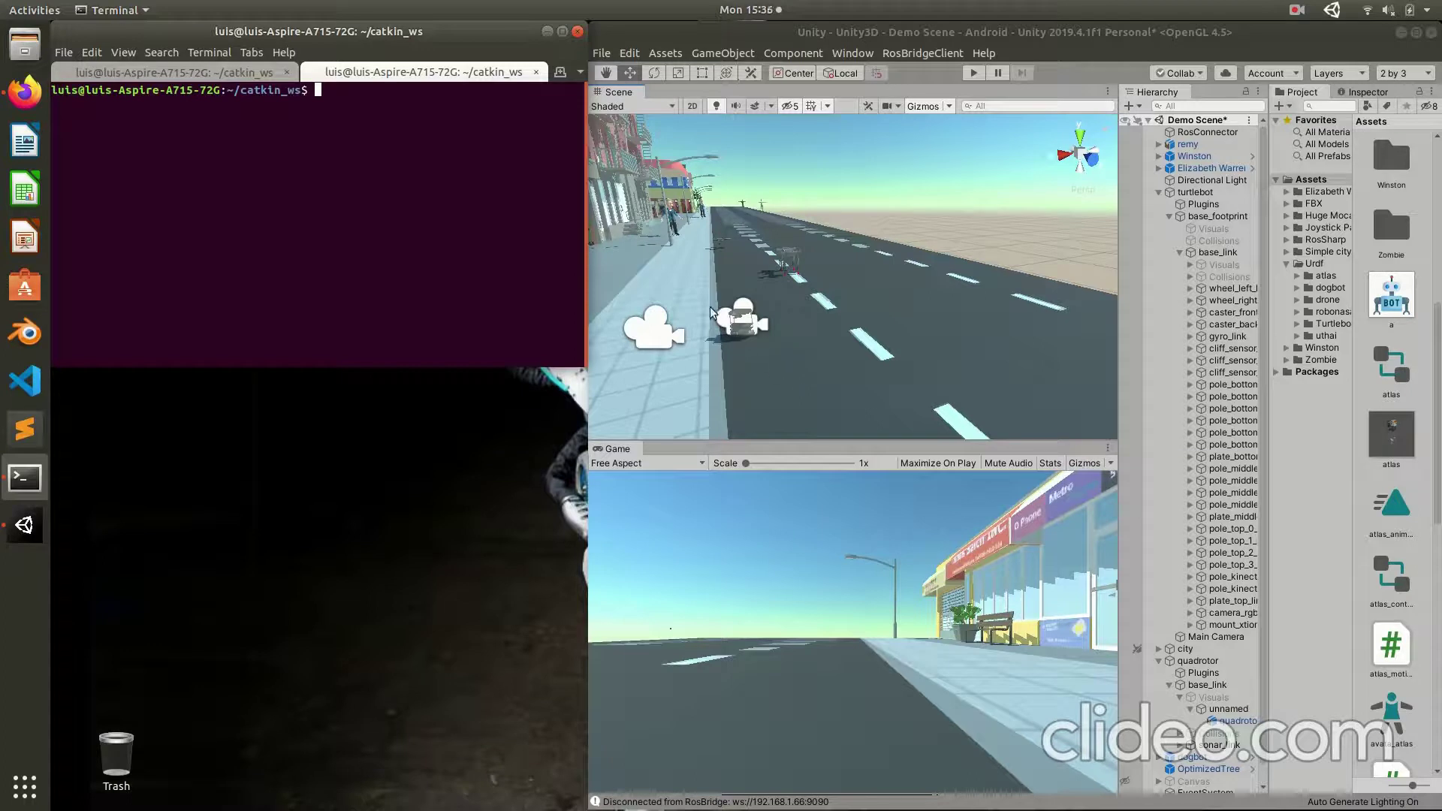
mouse_move(782, 363)
middle_down()
mouse_move(817, 382)
mouse_move(834, 361)
mouse_move(849, 370)
mouse_move(765, 371)
middle_up()
scroll(817, 381, down, 6)
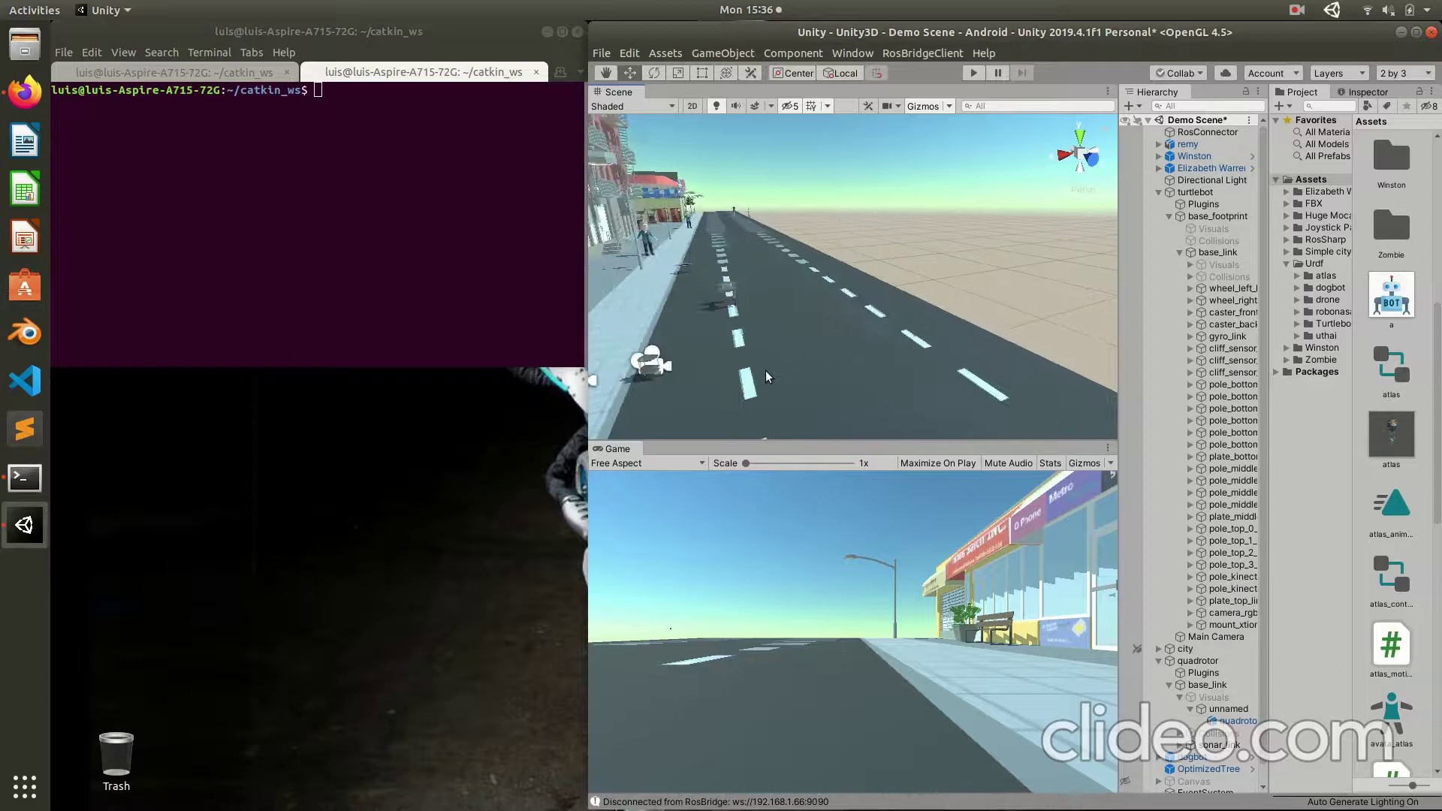
scroll(781, 382, up, 3)
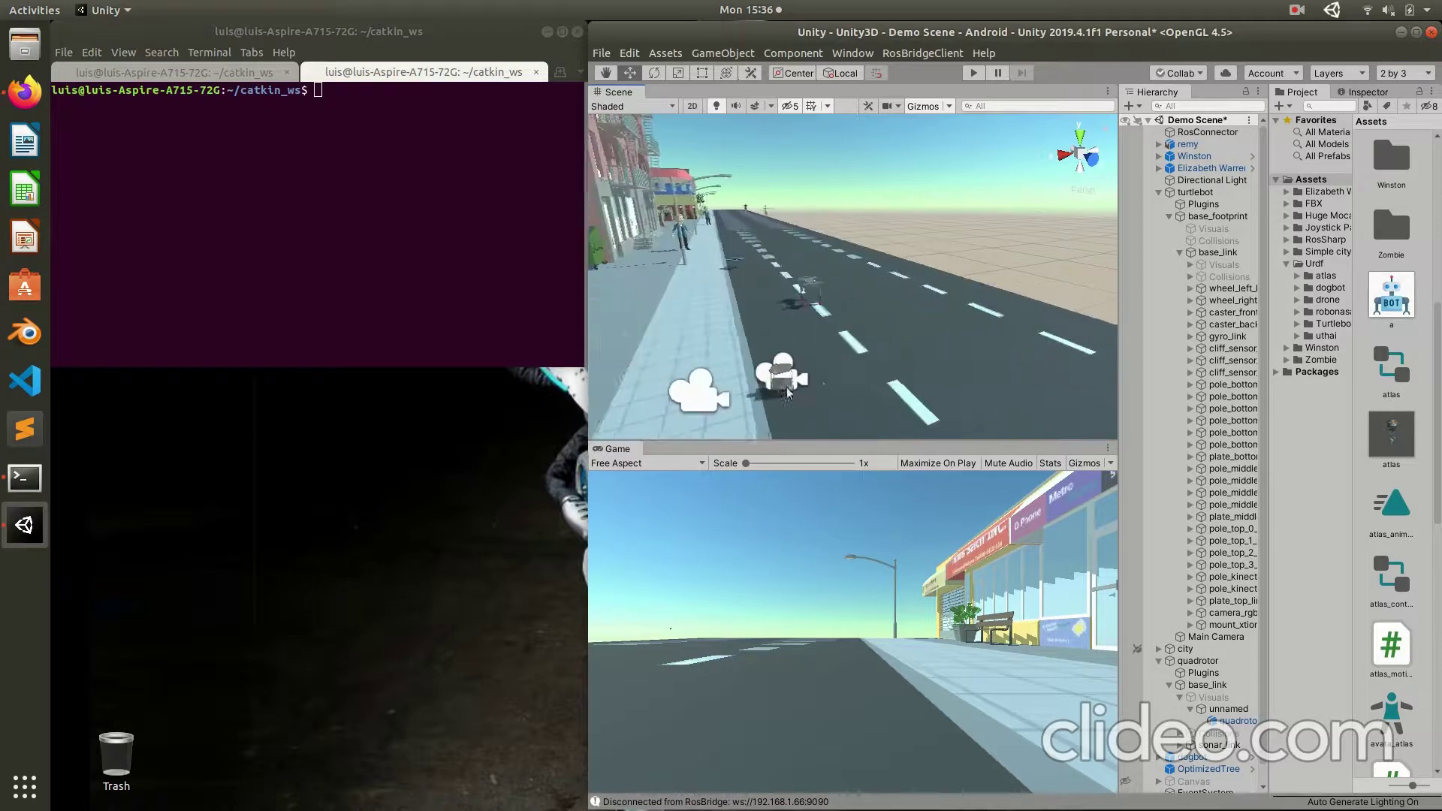
scroll(785, 389, up, 2)
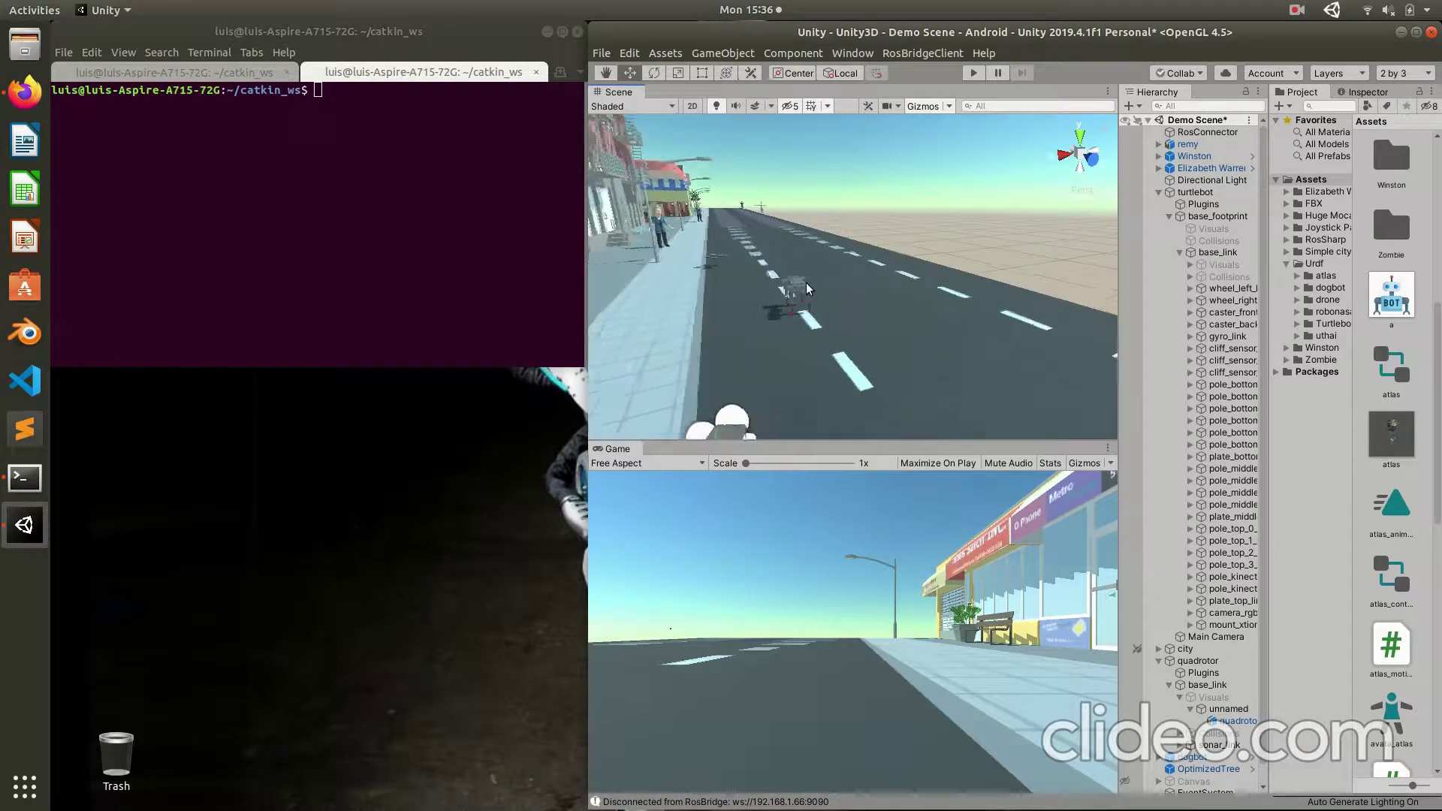
scroll(805, 282, up, 2)
scroll(869, 364, up, 3)
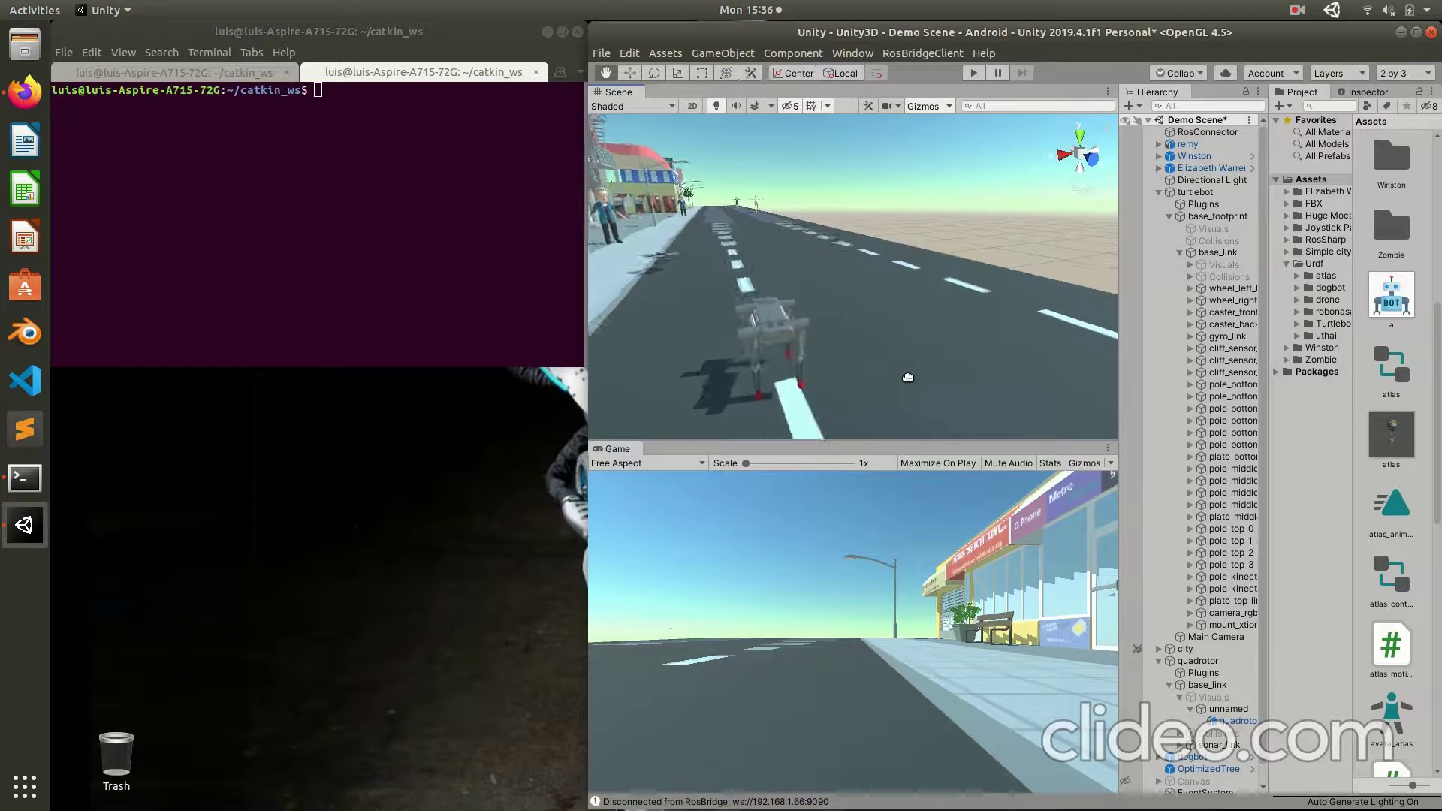
scroll(658, 295, up, 3)
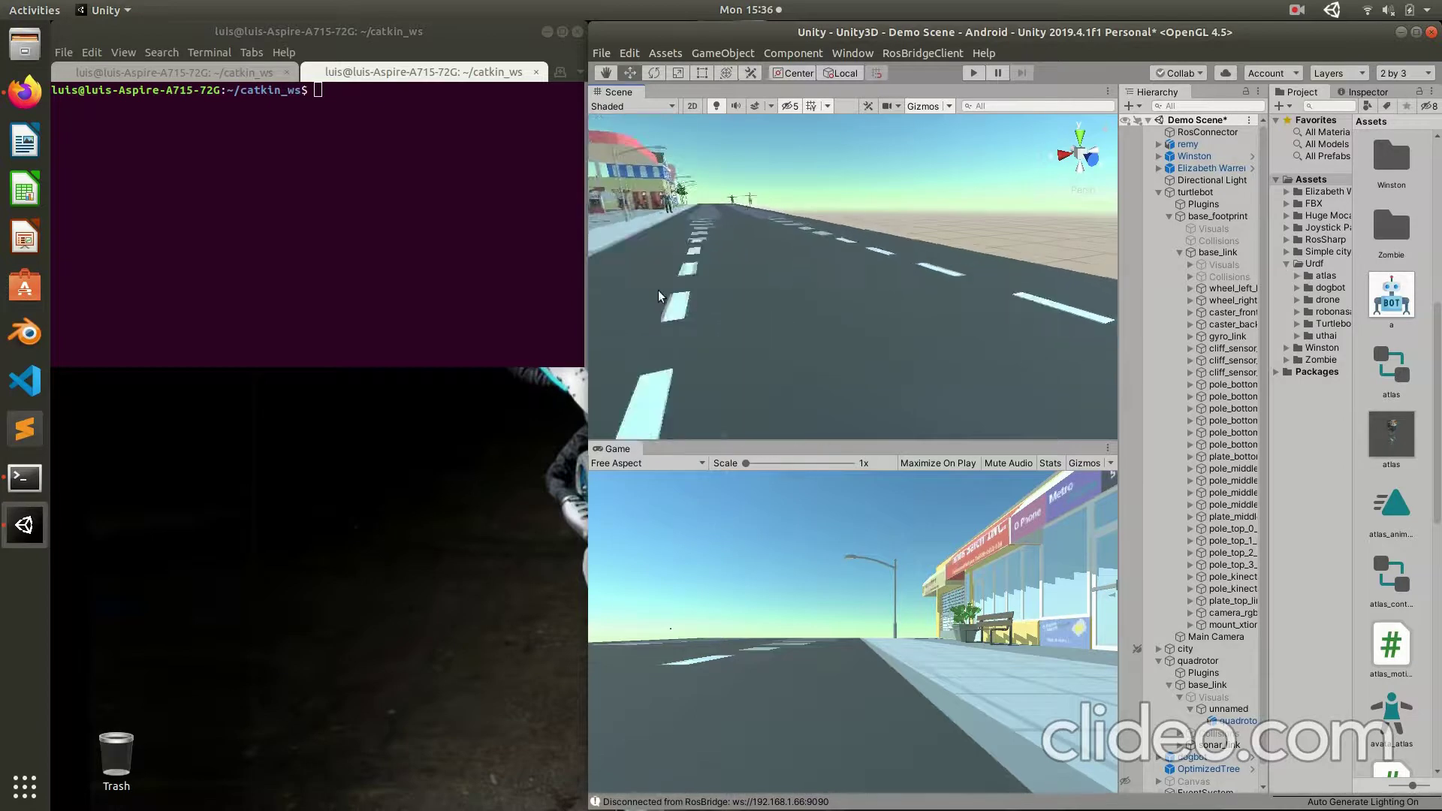
middle_drag(658, 290, 768, 408)
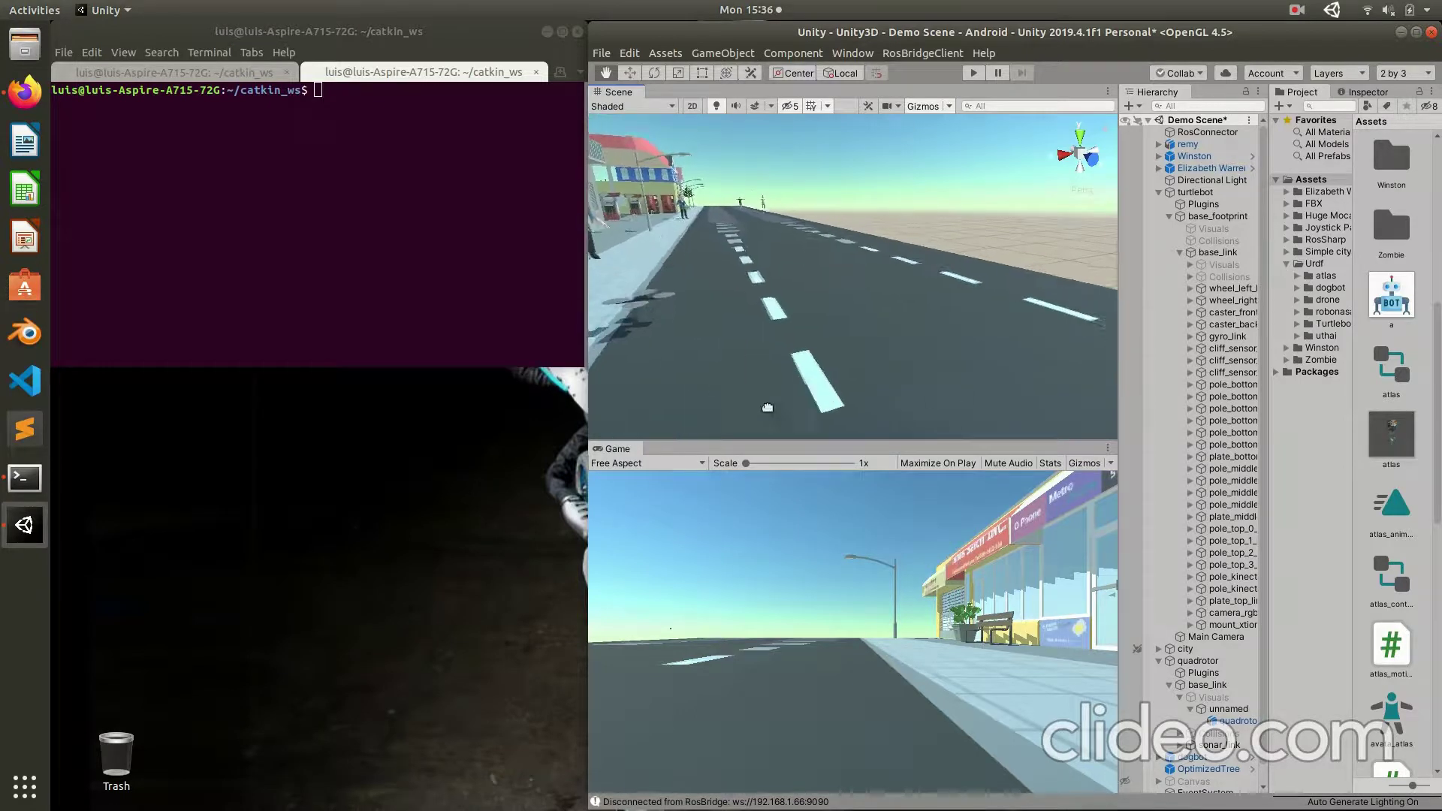
scroll(730, 284, down, 5)
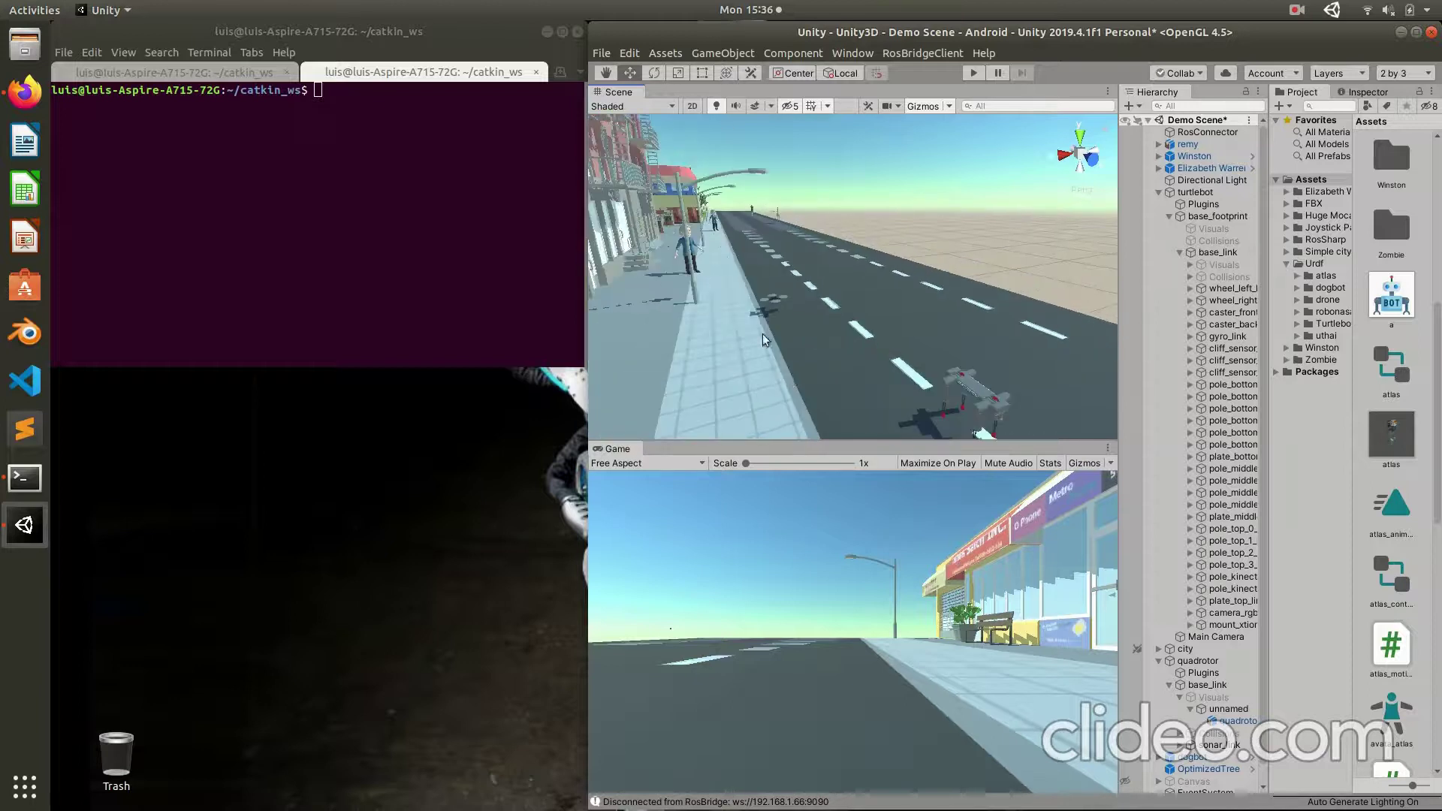
scroll(737, 293, up, 5)
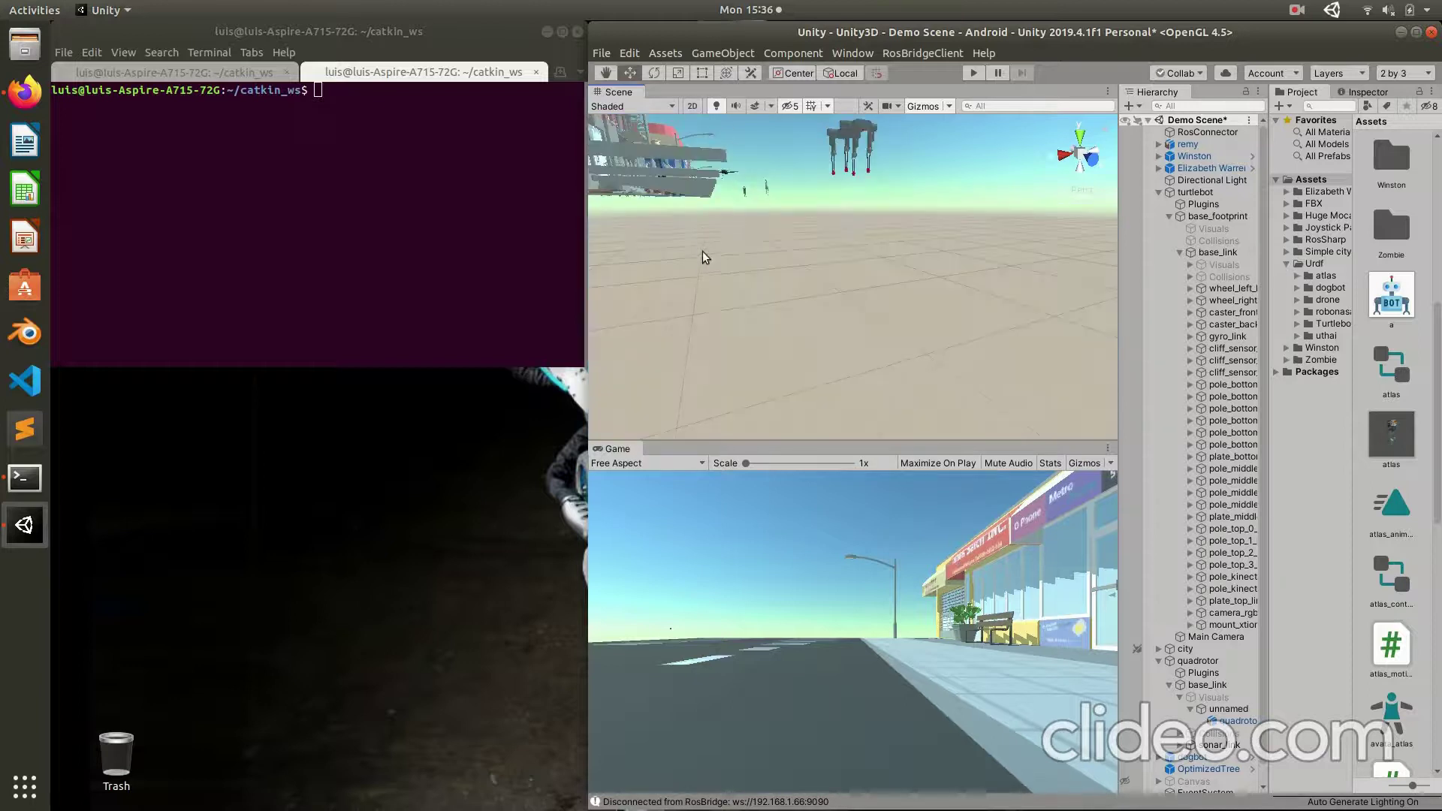
middle_drag(701, 254, 715, 371)
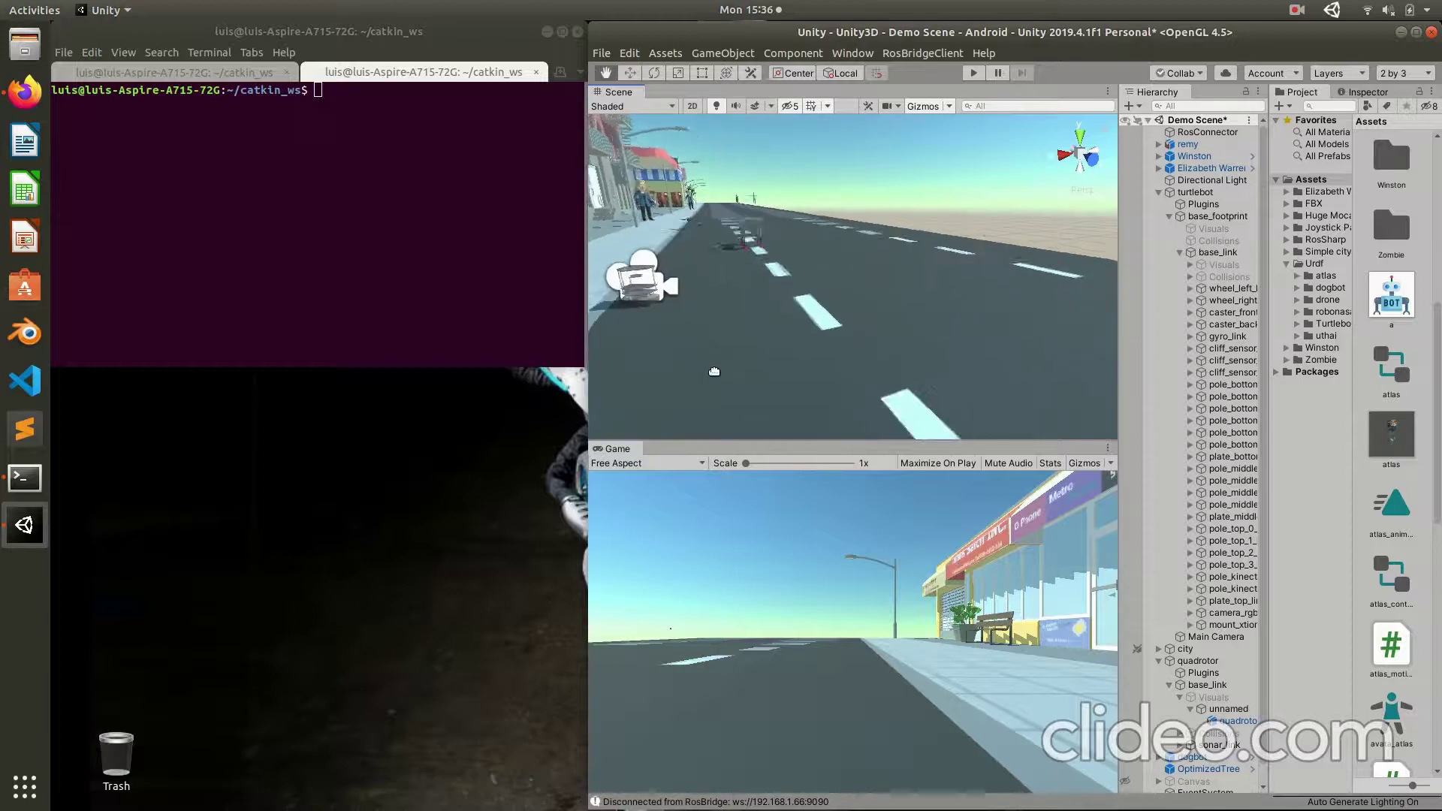
scroll(714, 372, down, 3)
key(w)
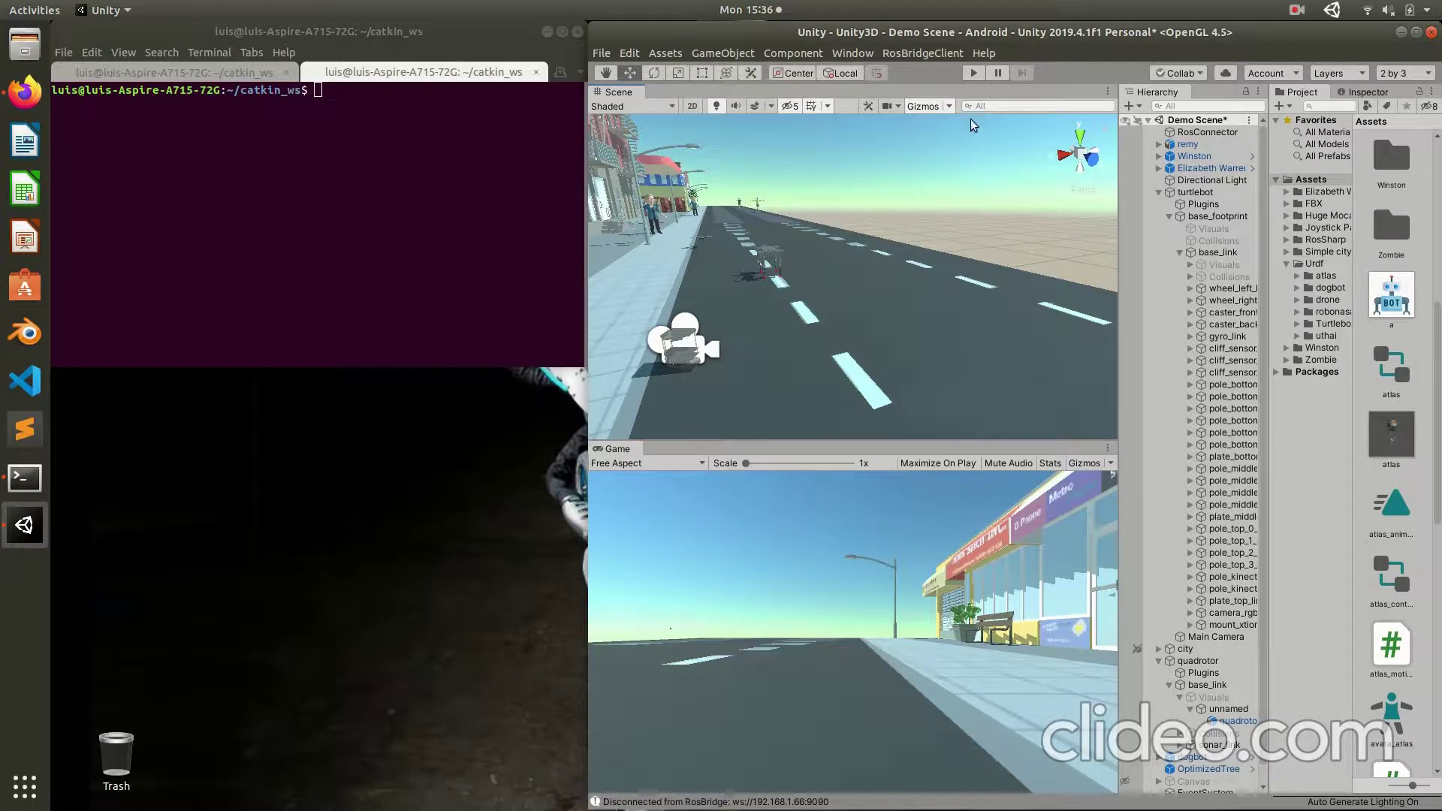
Step: Run 'roslaunch unity_simulation_scene unity_simulation_scene.launch' in the terminal
click(419, 136)
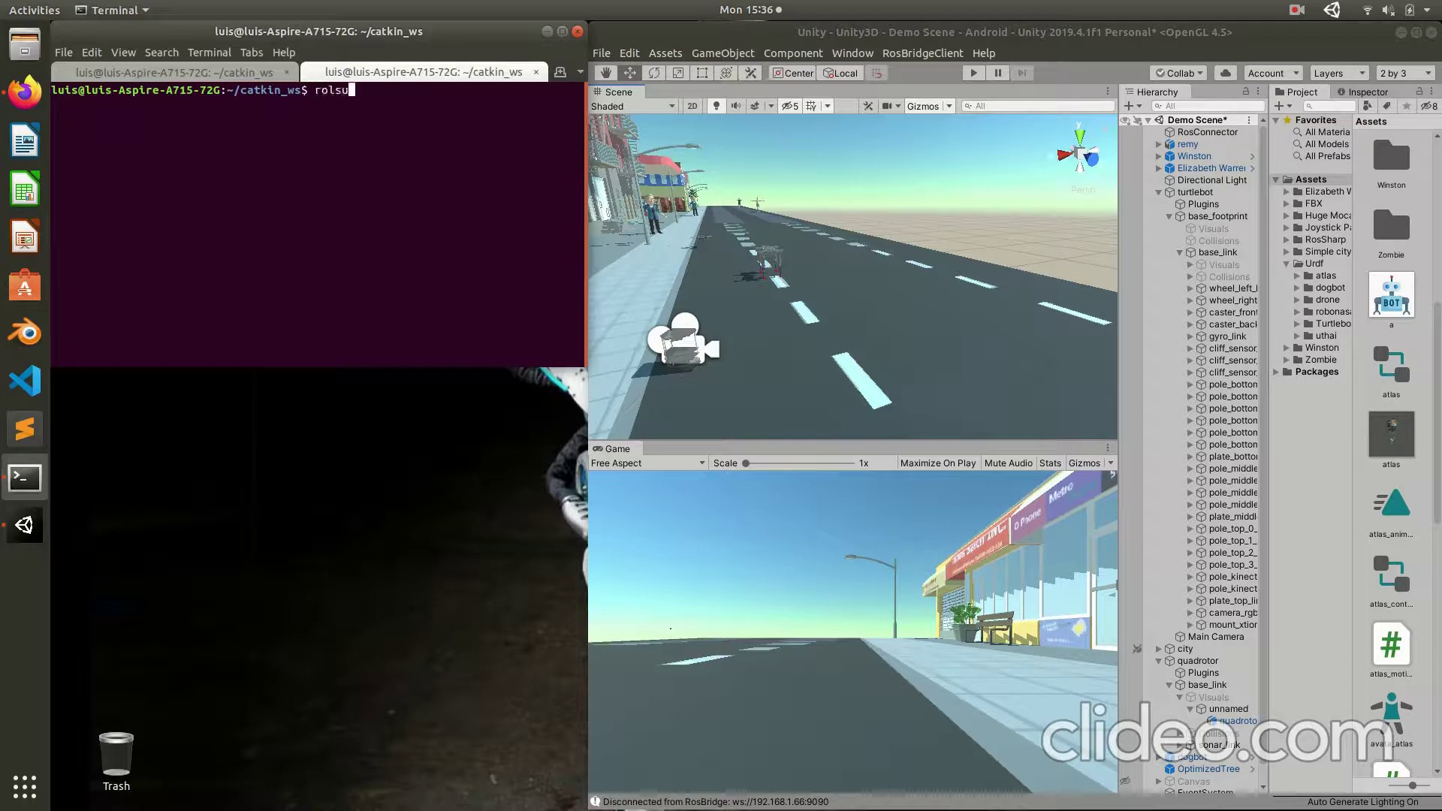
key(BackSpace)
key(BackSpace)
text(aunch unity)
key(Tab)
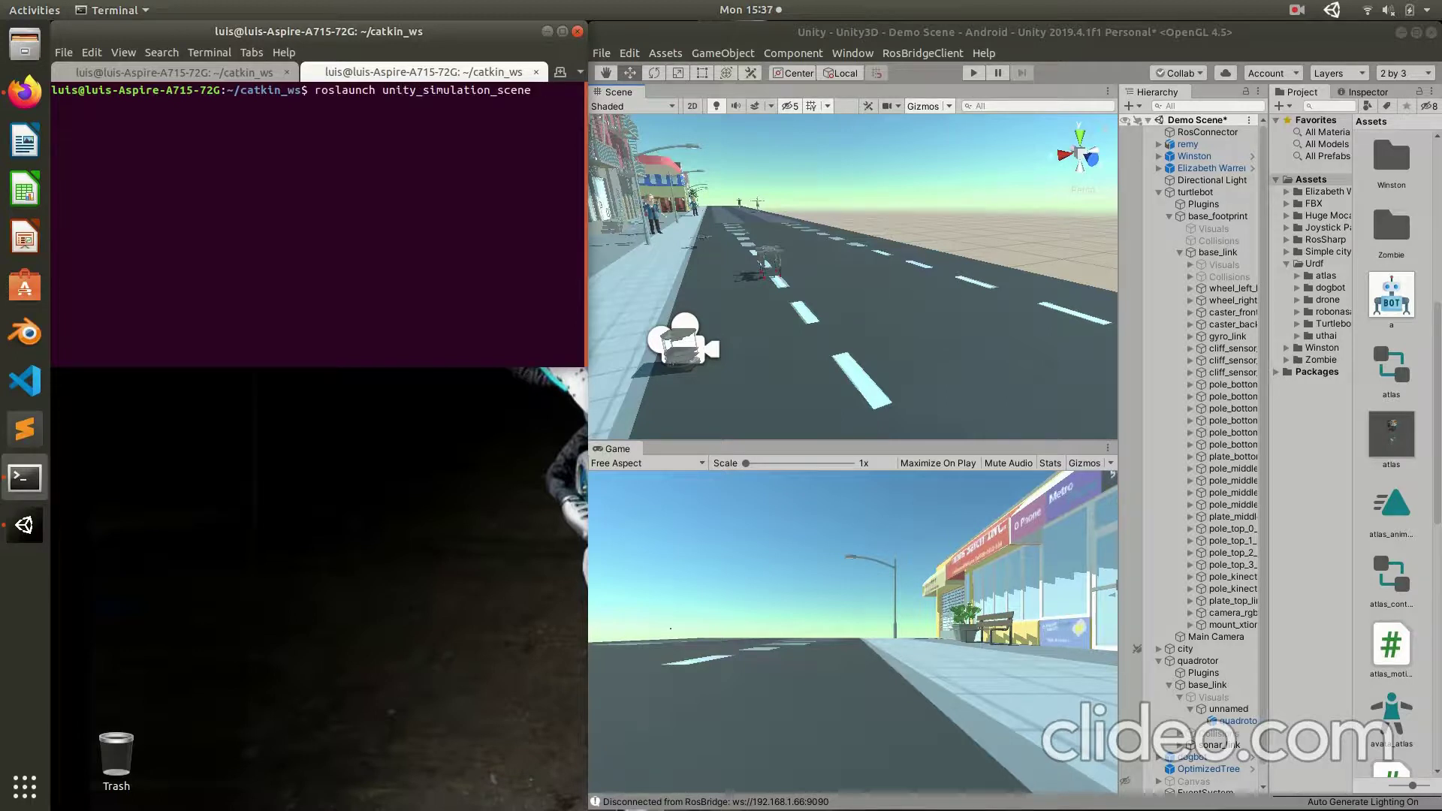
text(u)
key(Tab)
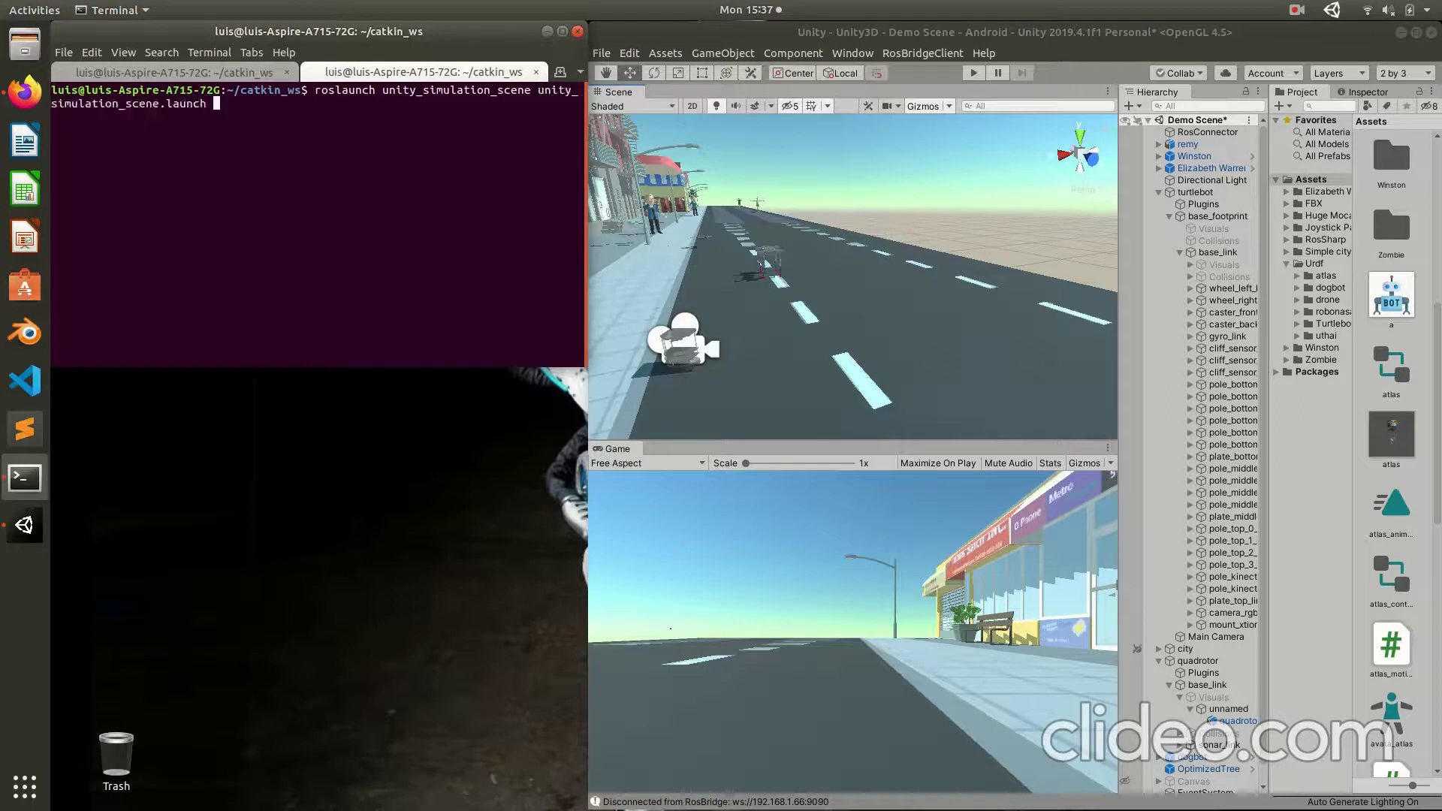
key(Return)
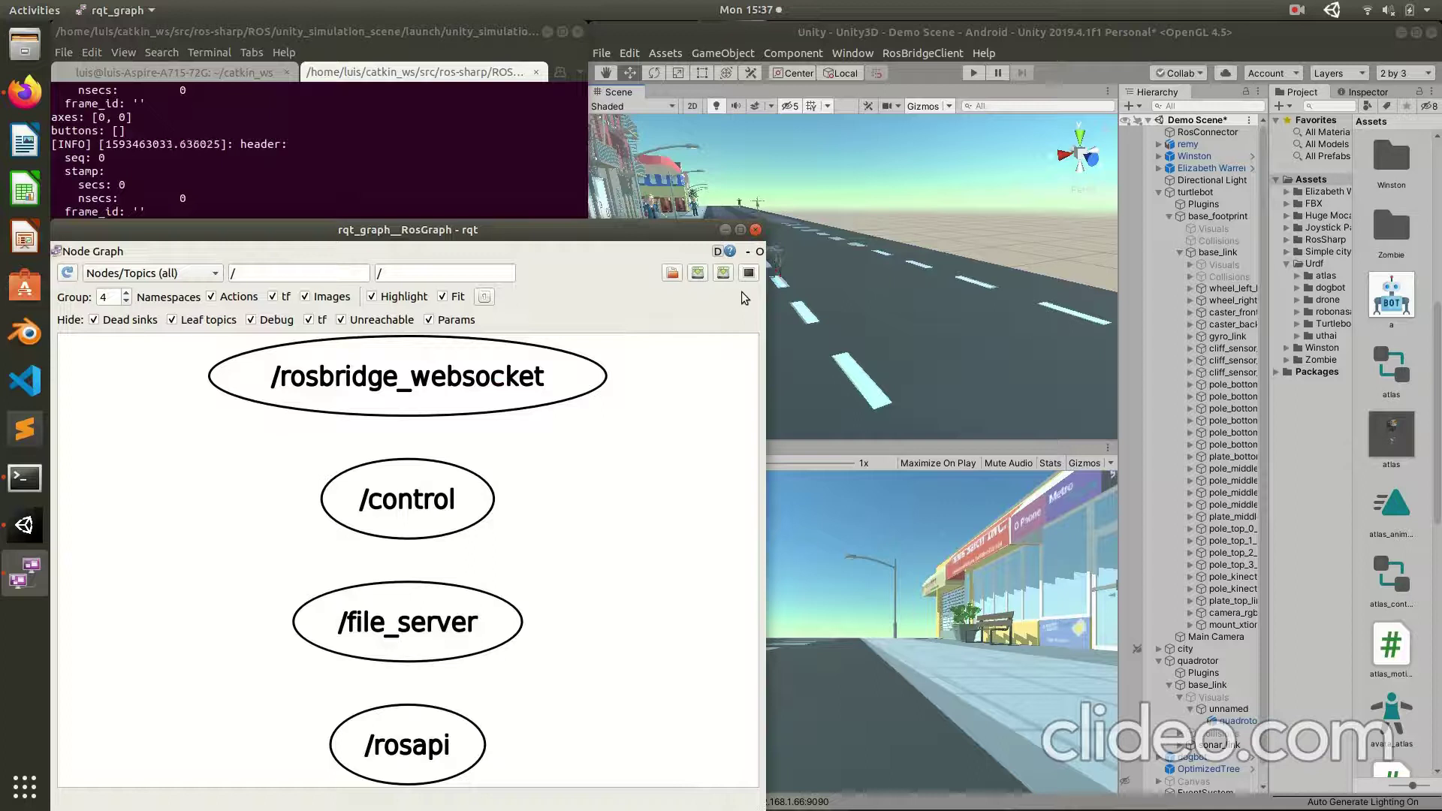
Step: Switch to the rviz terminal session and drag its tab to reorder the two sessions
click(820, 123)
click(491, 112)
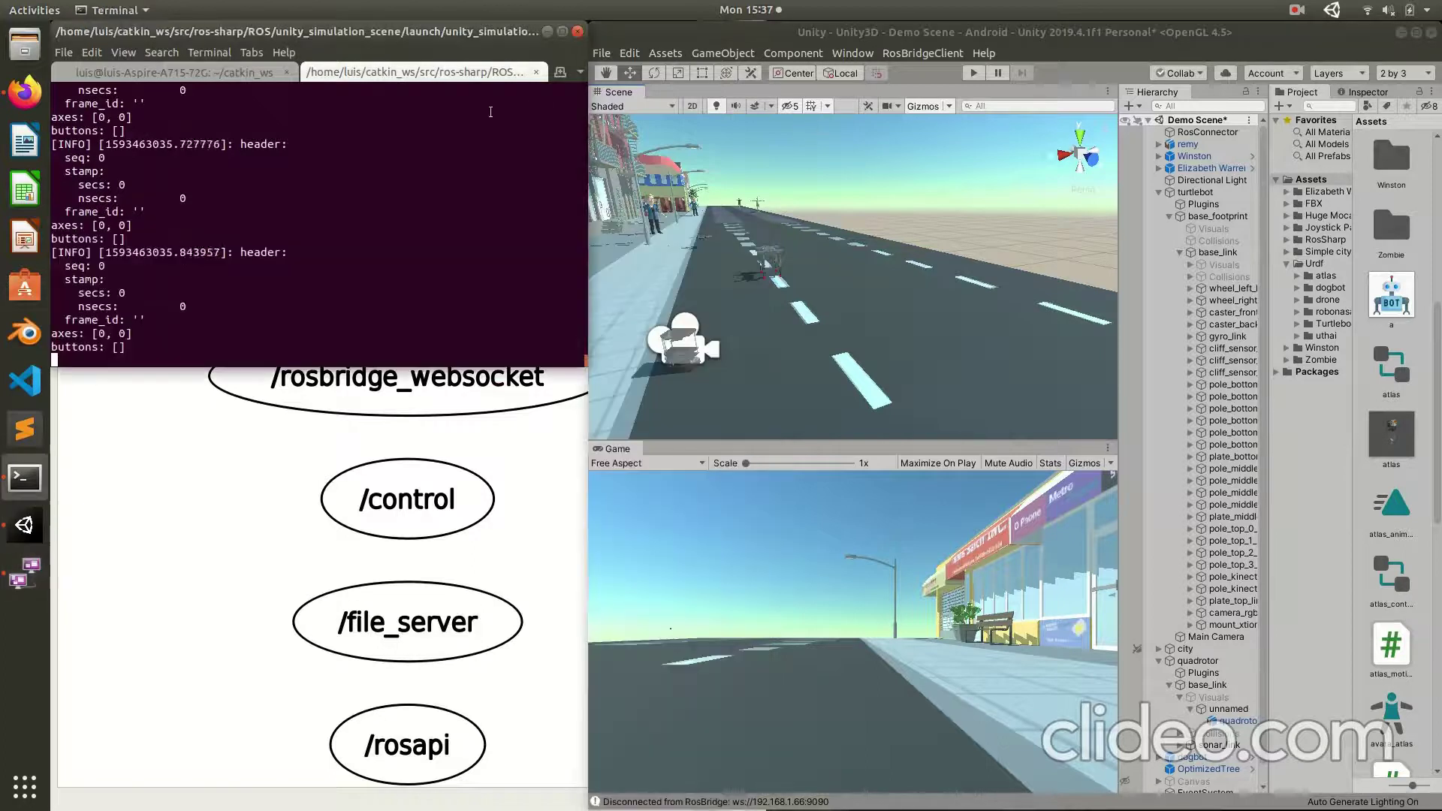
click(213, 73)
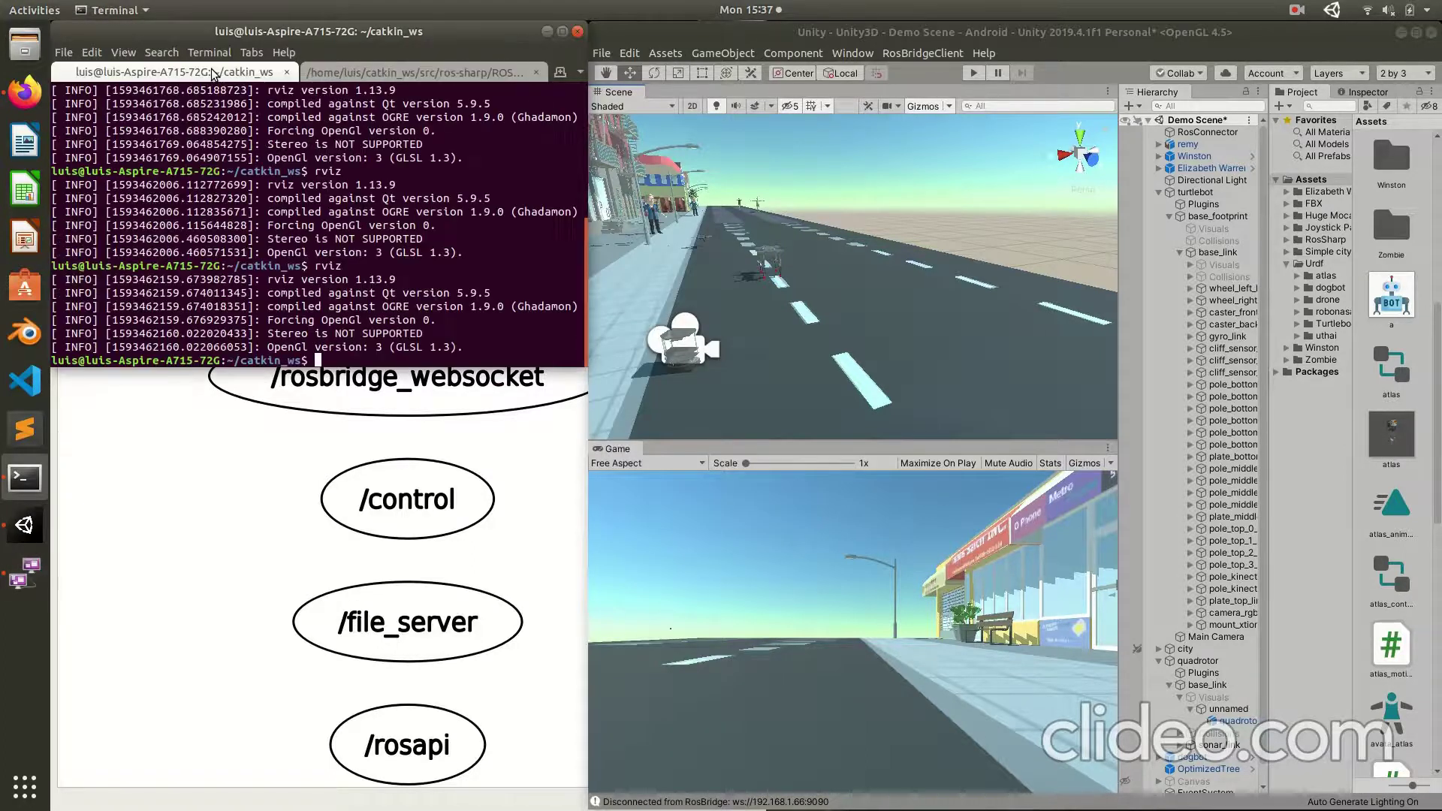
drag(213, 73, 451, 73)
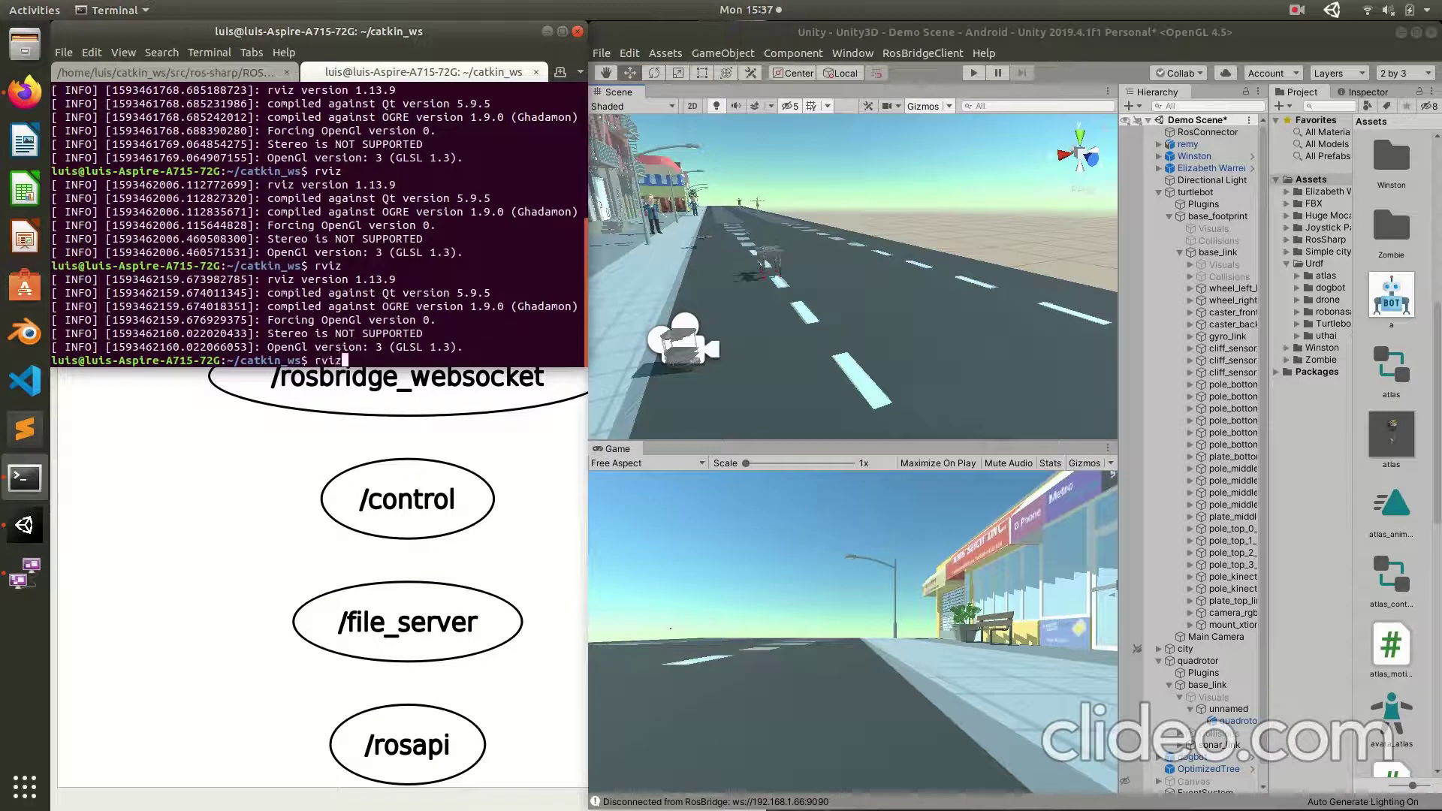
Step: Launch rviz, move its window lower and narrower beside Unity, and hide the Views panel
key(Return)
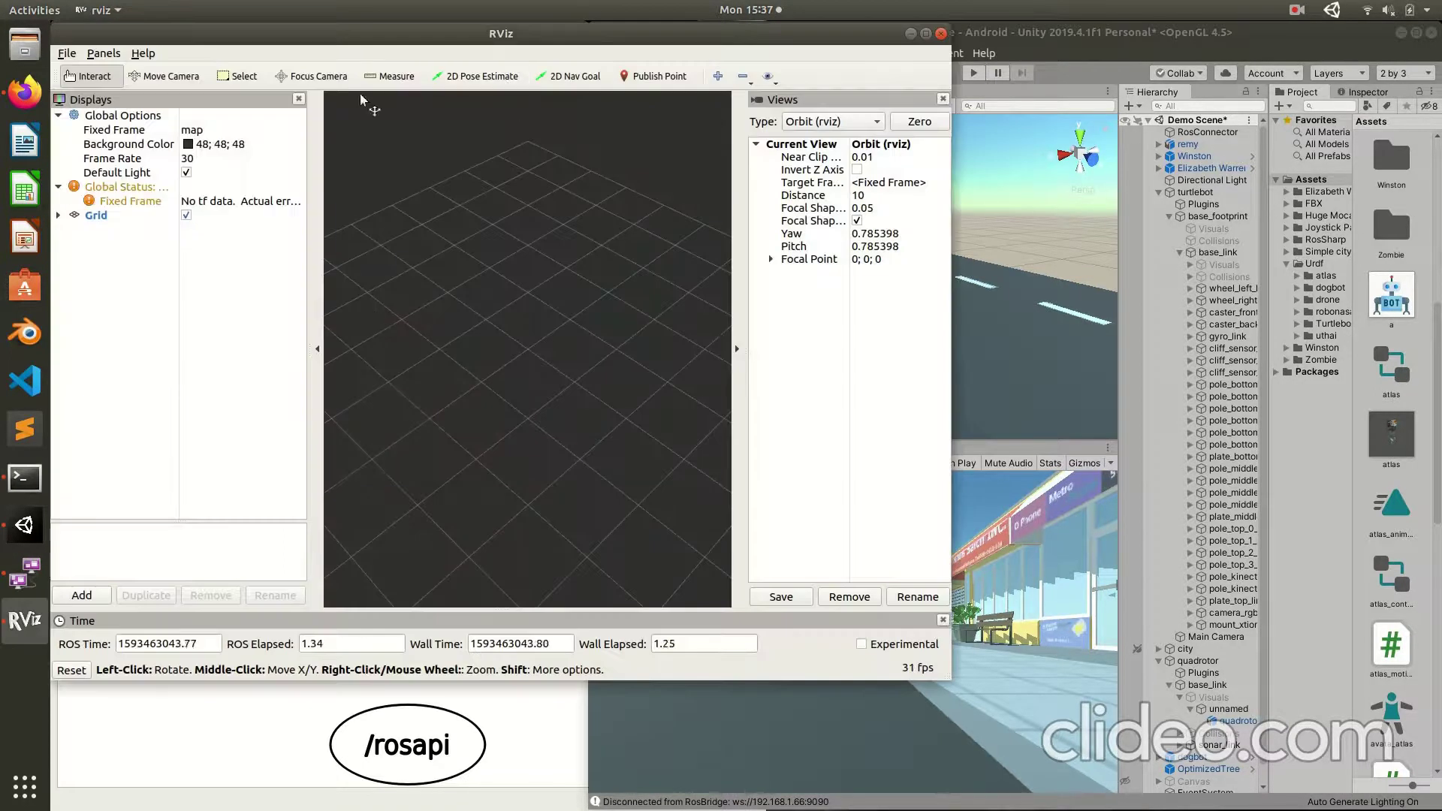
drag(416, 50, 416, 182)
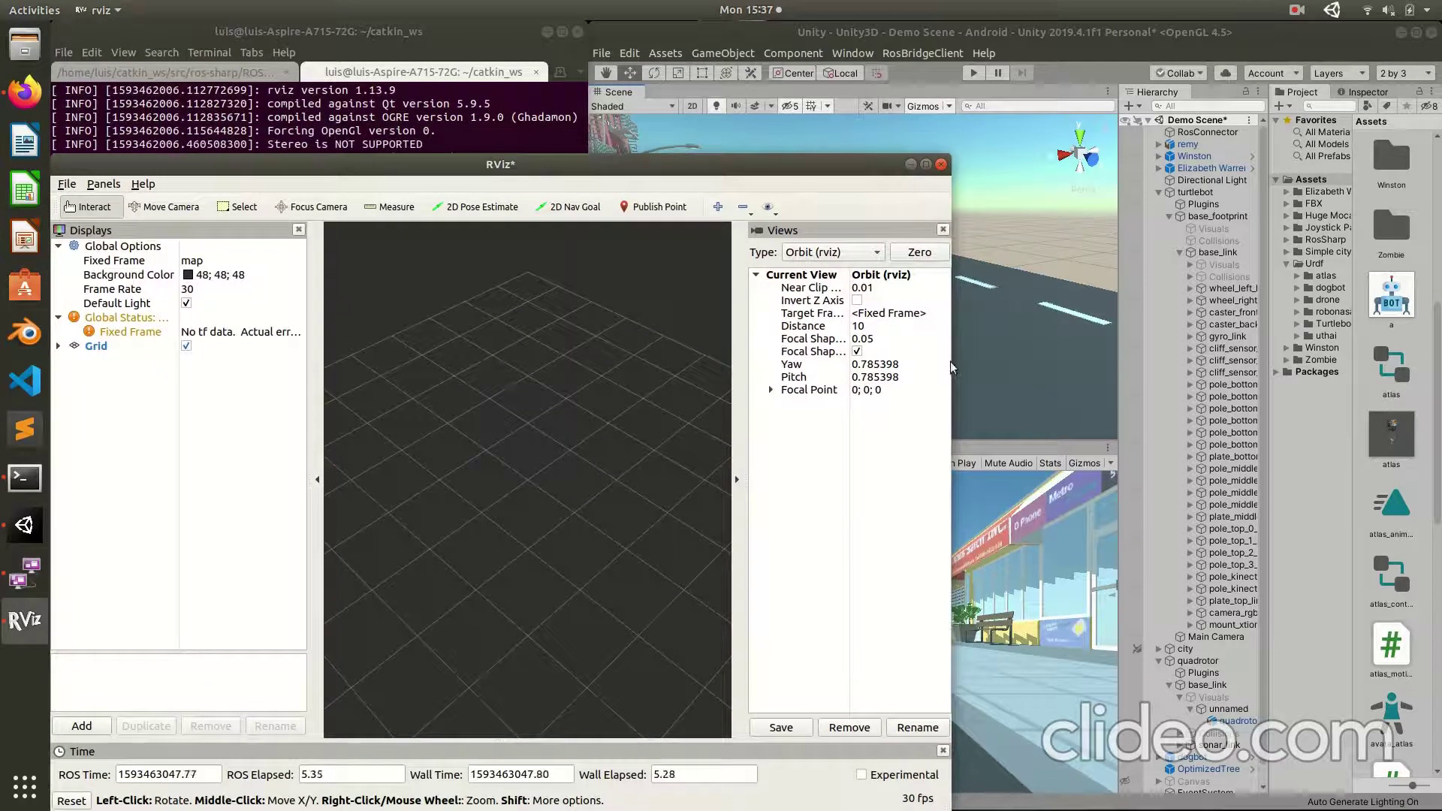
drag(952, 368, 611, 375)
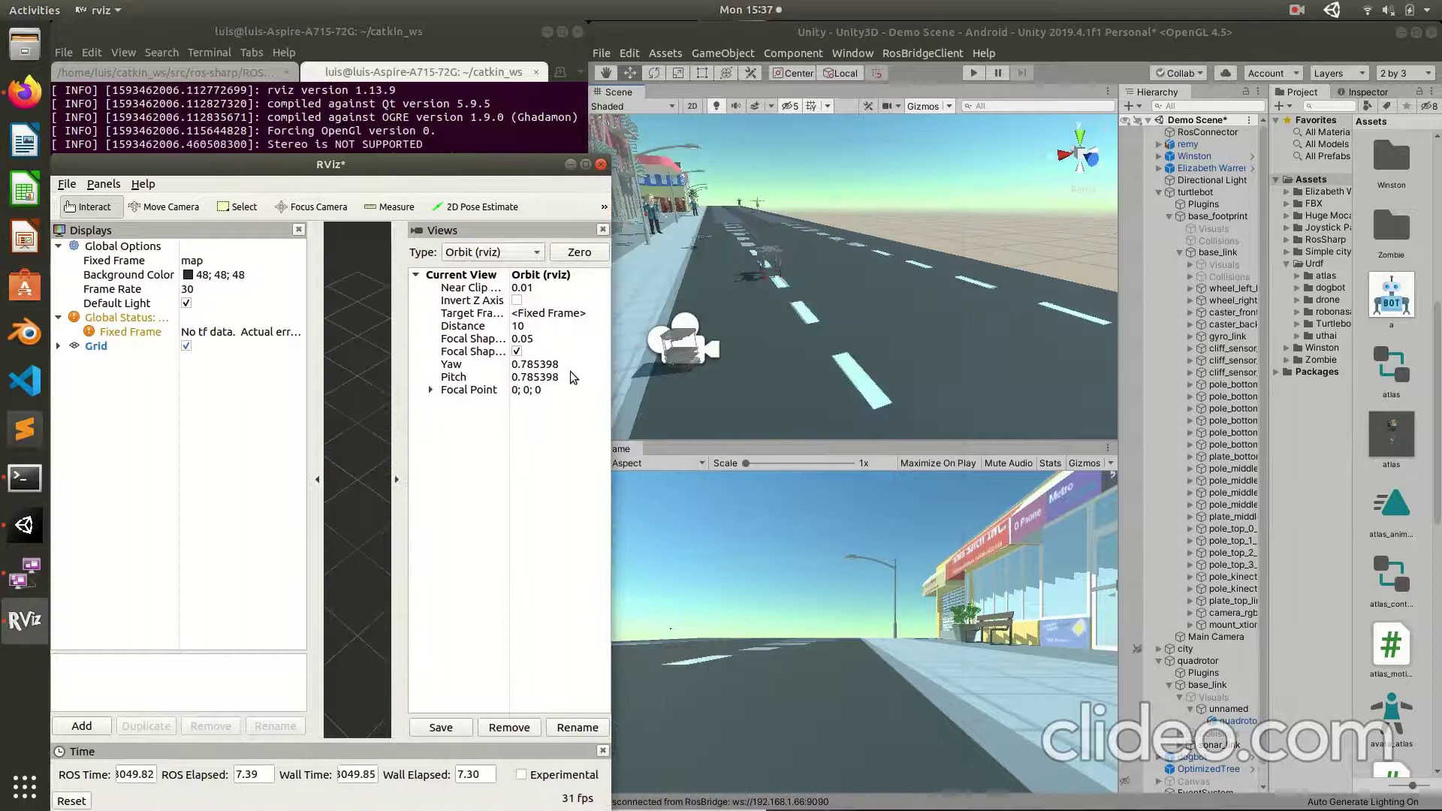
click(394, 439)
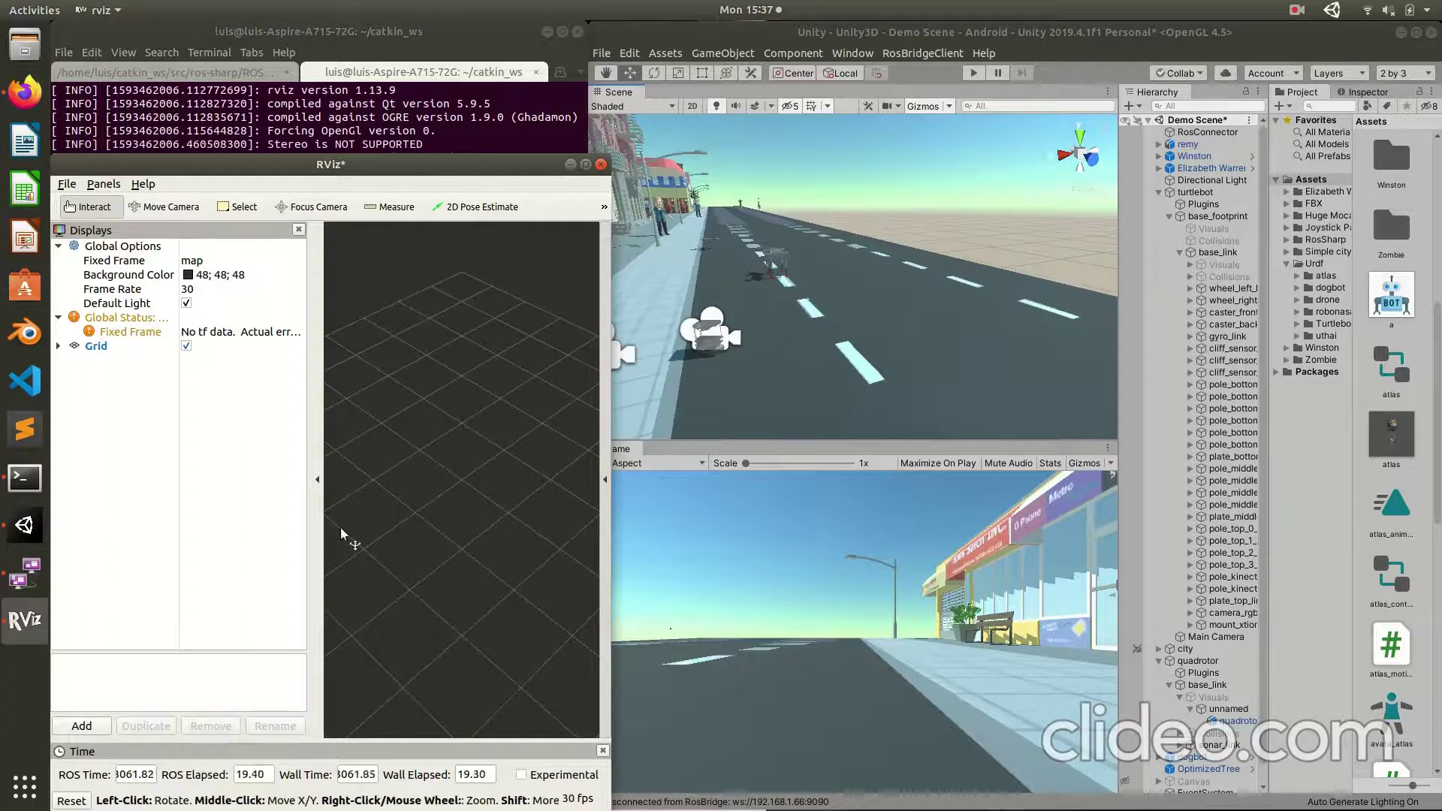
Step: Add an Image display in RViz and set its Image Topic to /unity_image
click(97, 733)
scroll(684, 353, down, 5)
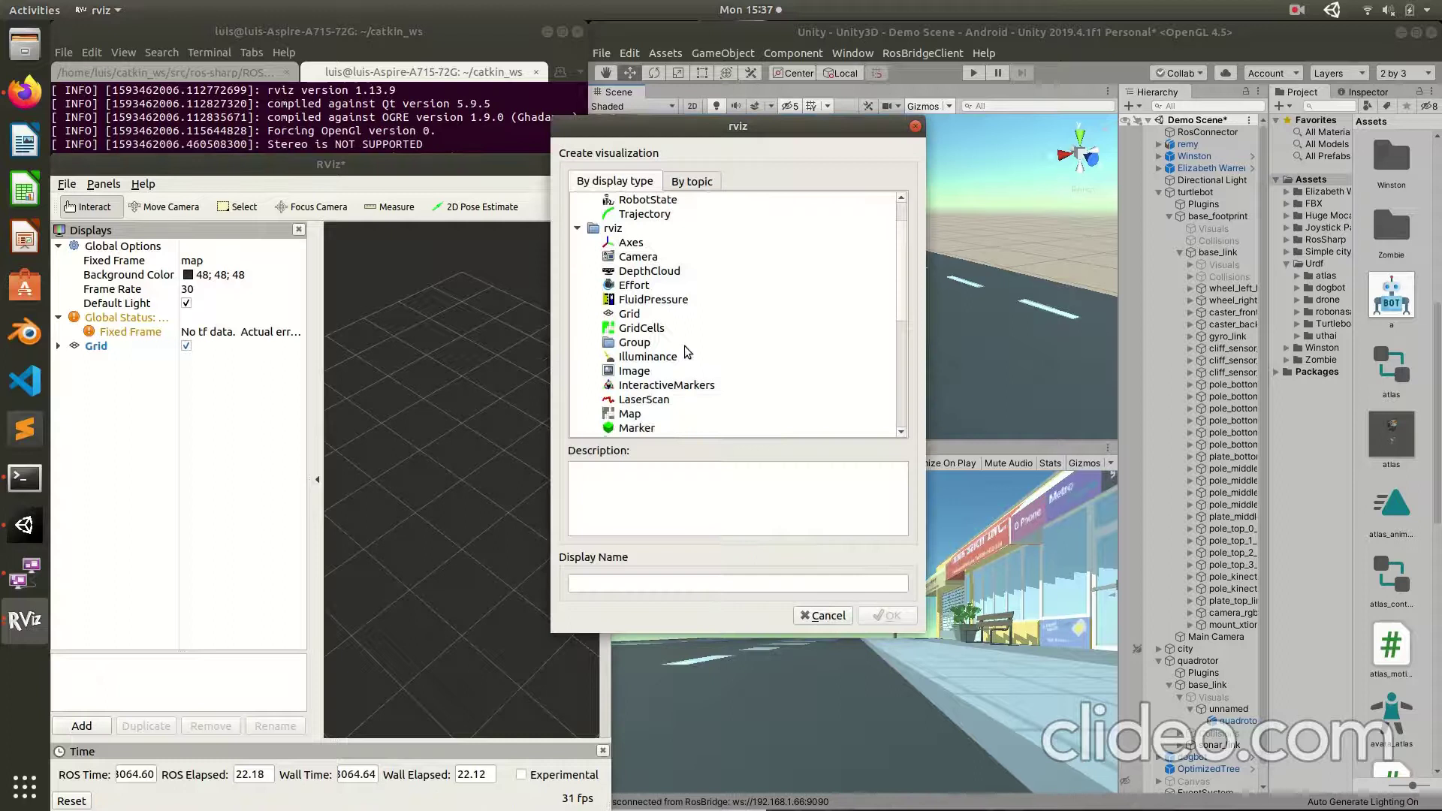
double_click(635, 285)
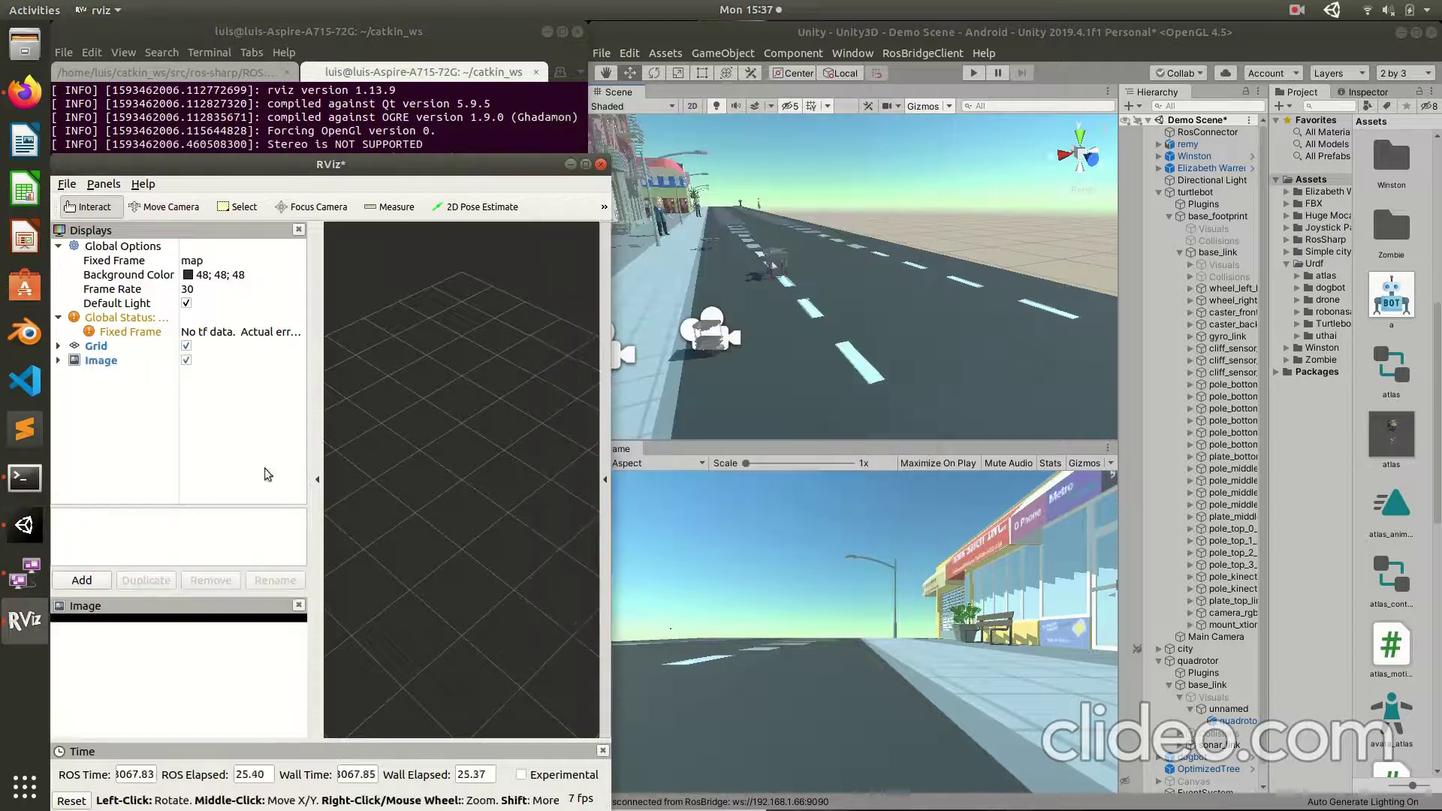
click(58, 360)
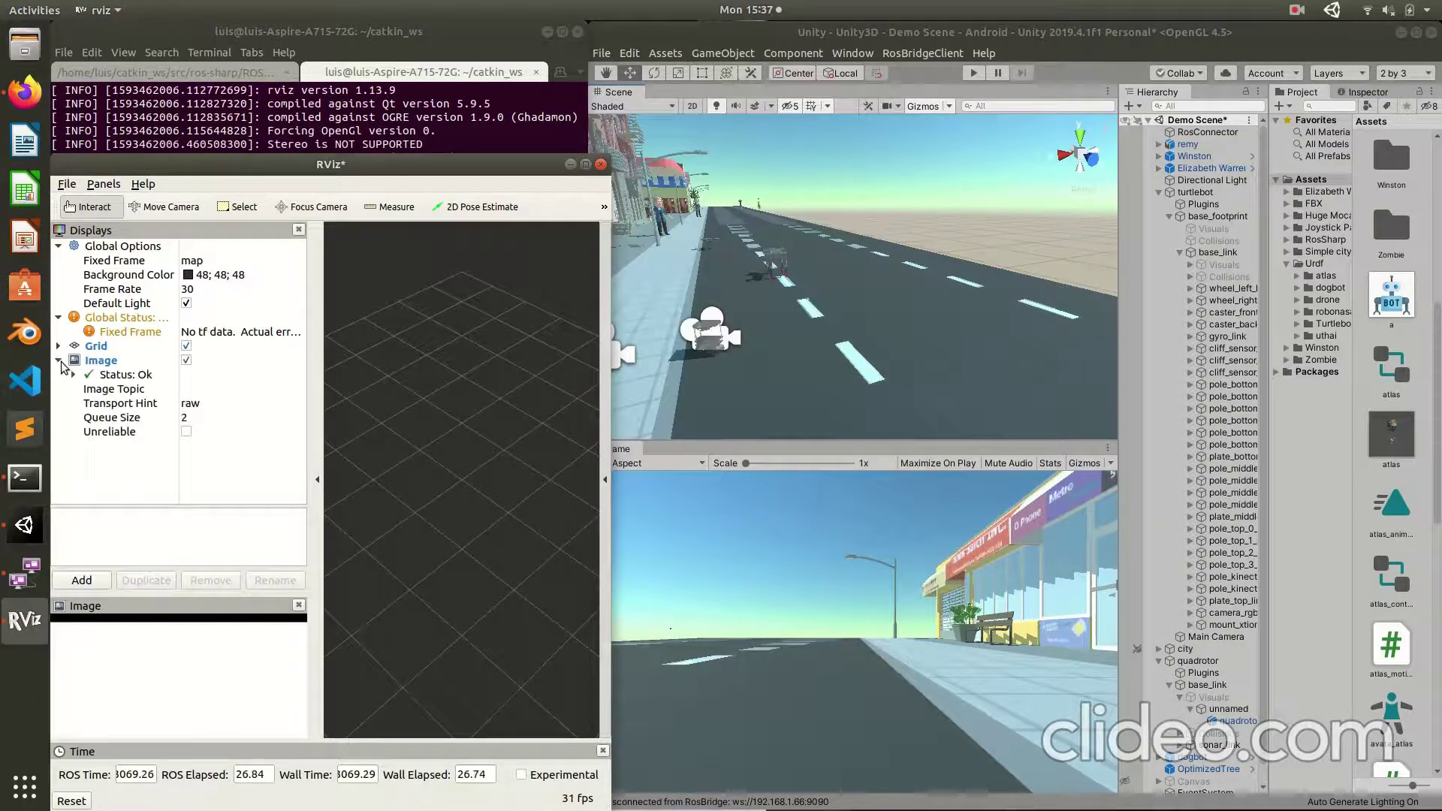
click(217, 390)
text(/unit)
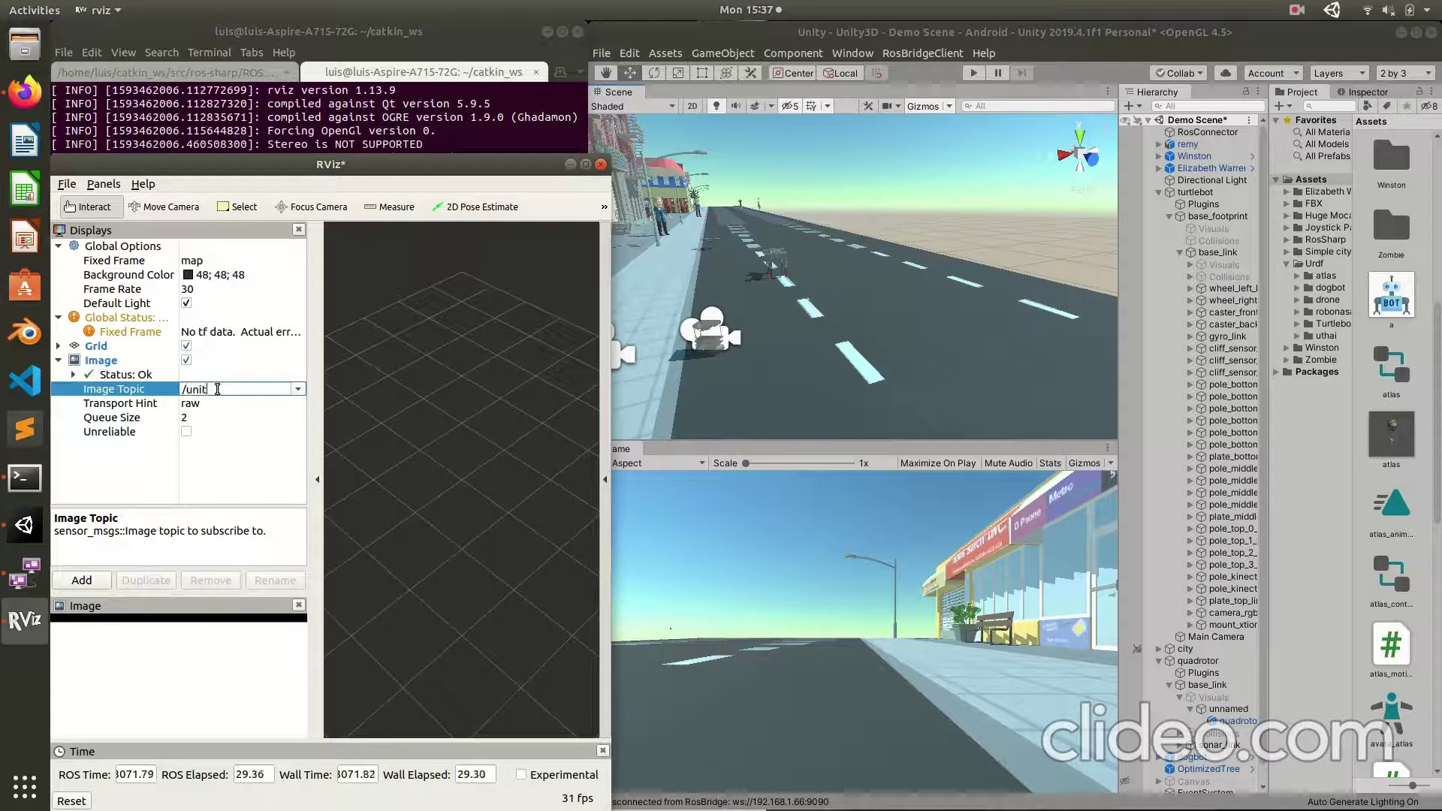
text(y_image)
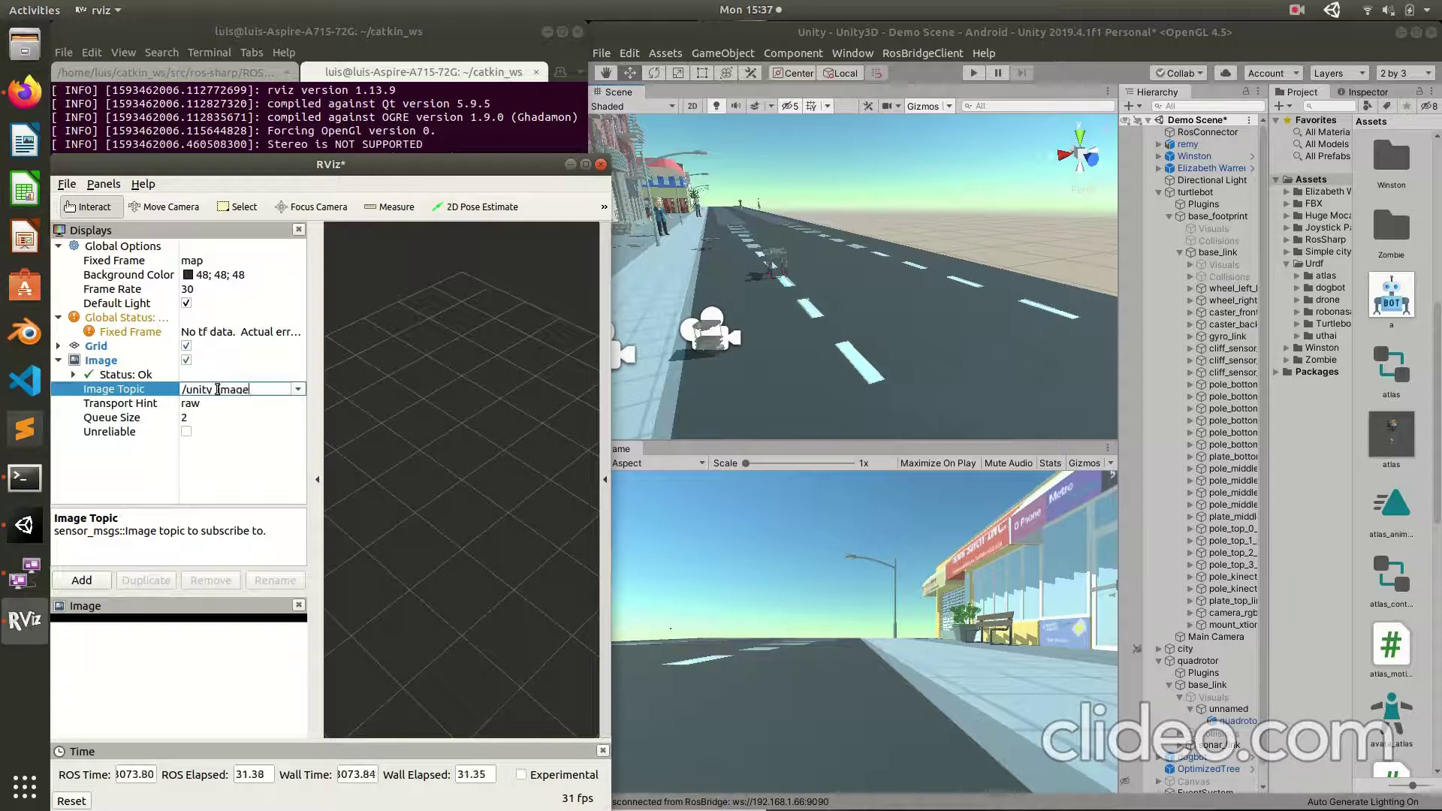
key(Return)
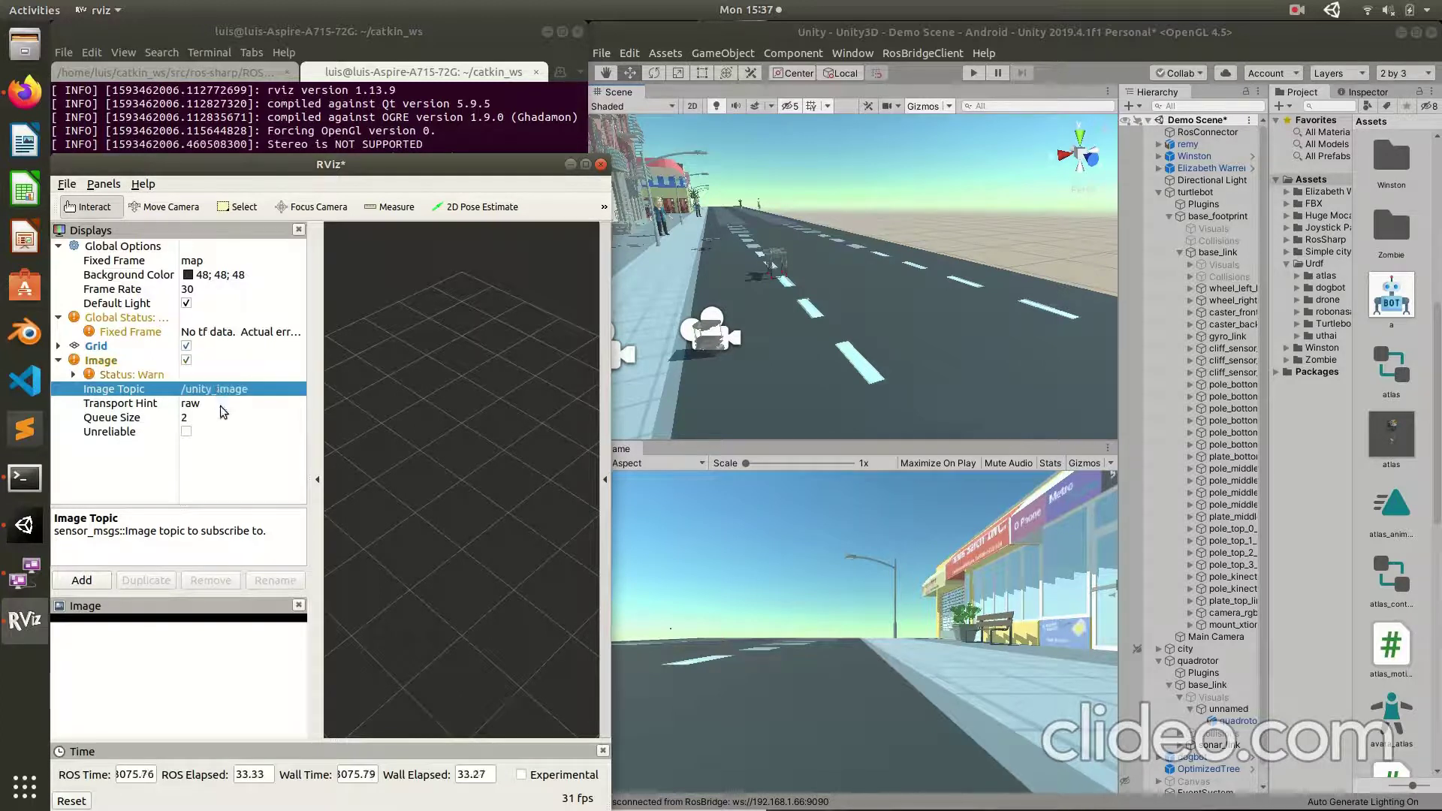
Step: Set the Image display's Transport Hint to compressed and collapse the help box
click(219, 405)
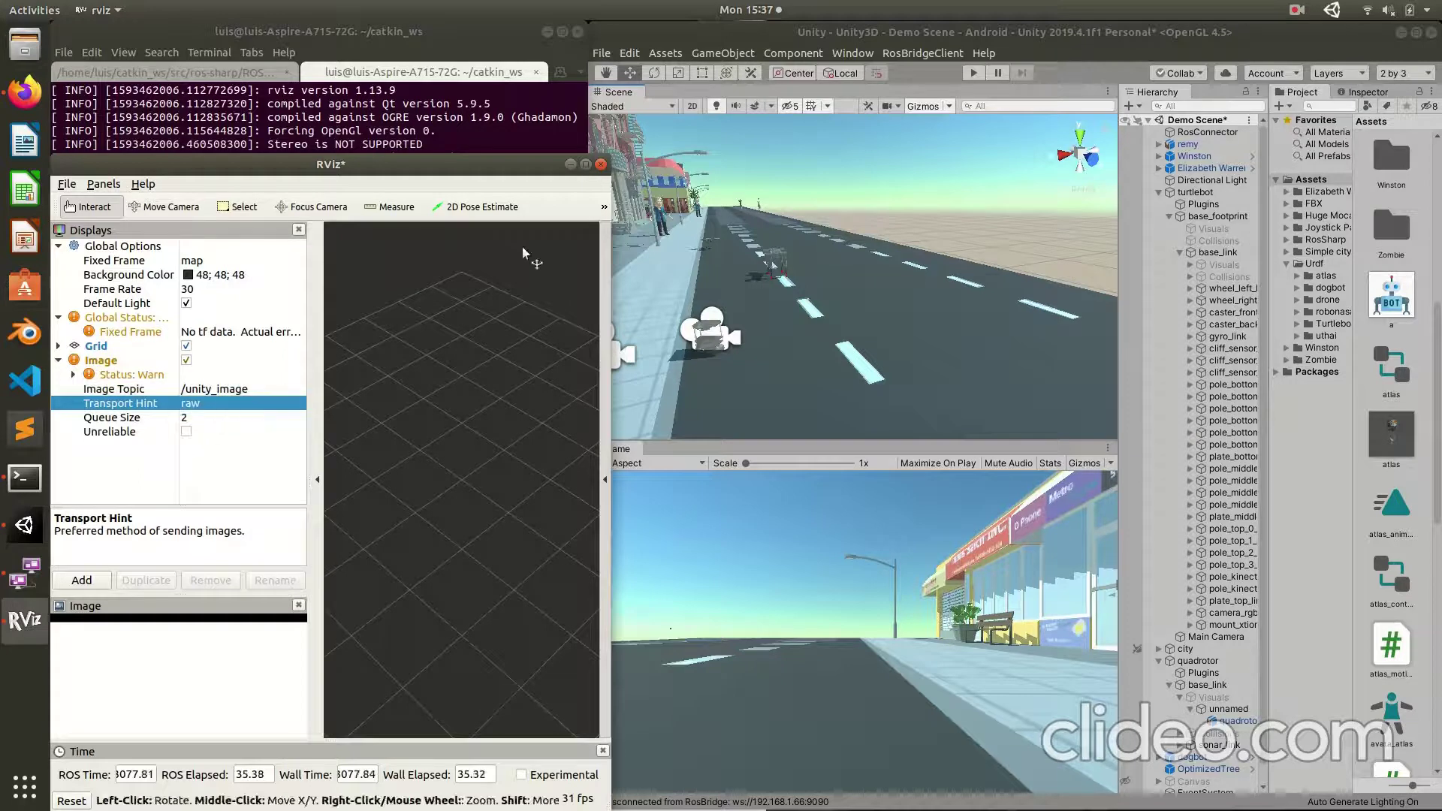
click(975, 72)
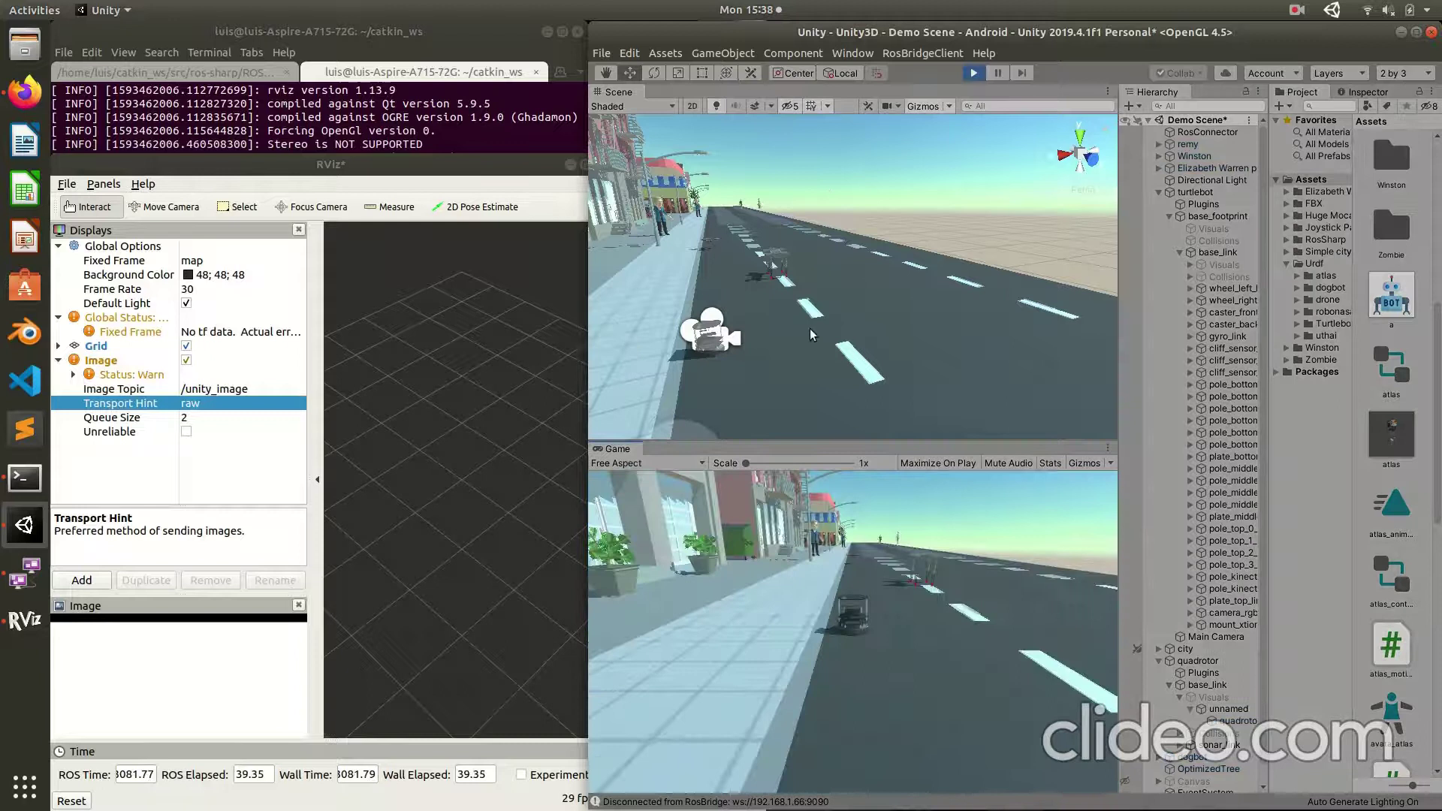
click(227, 404)
click(252, 405)
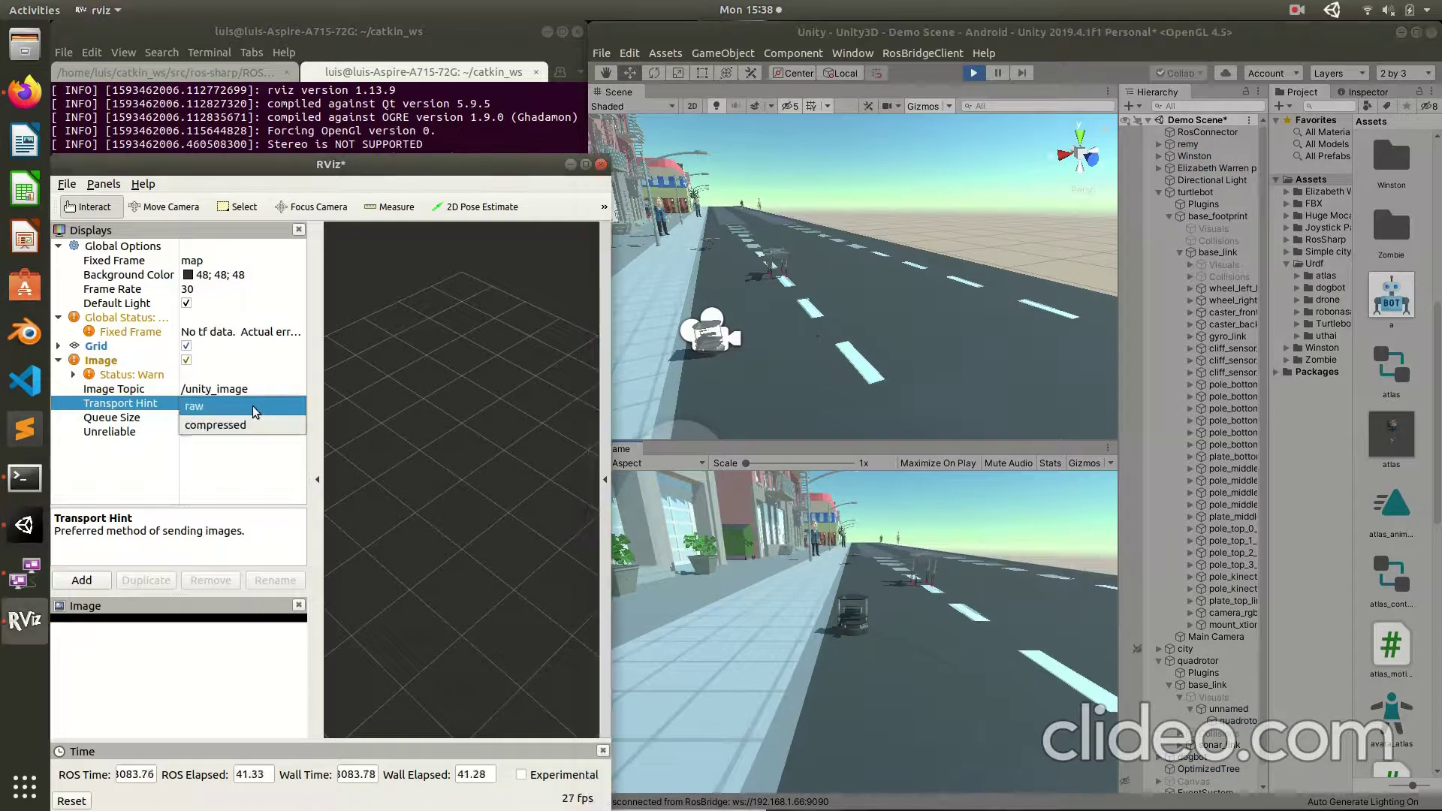
click(252, 424)
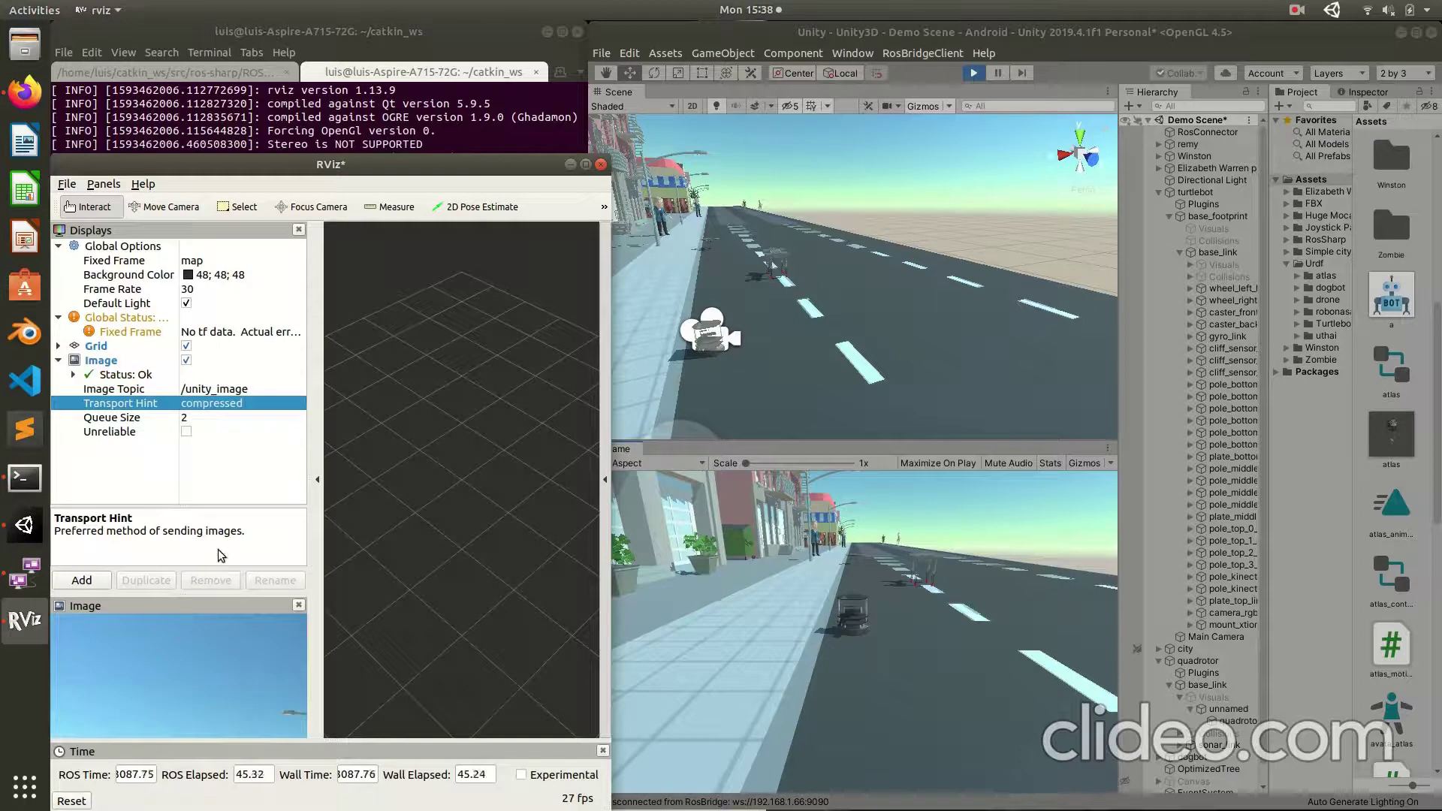
drag(227, 480, 165, 584)
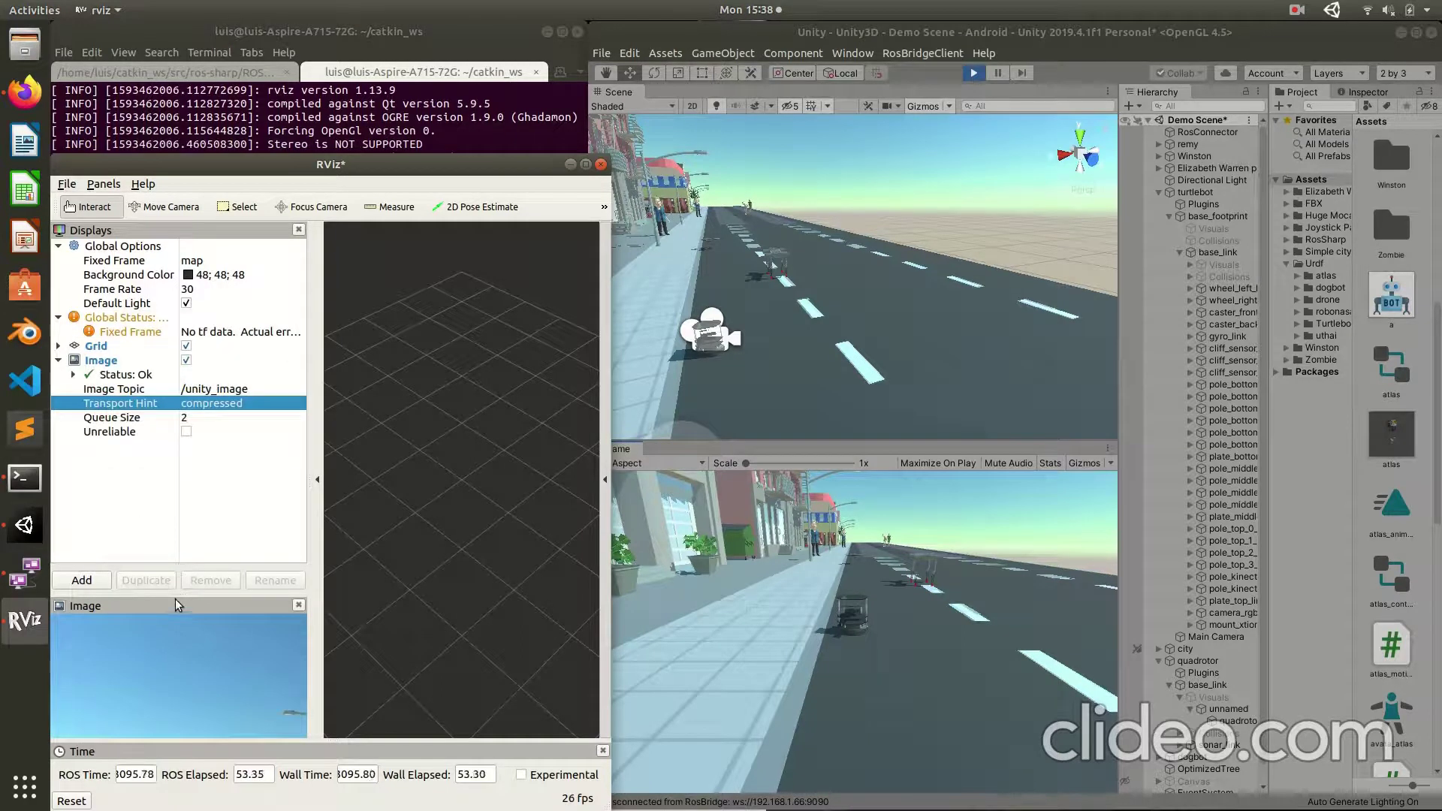
Step: Enlarge the Image panel, widen the left panels, and move the RViz window lower
drag(174, 598, 218, 330)
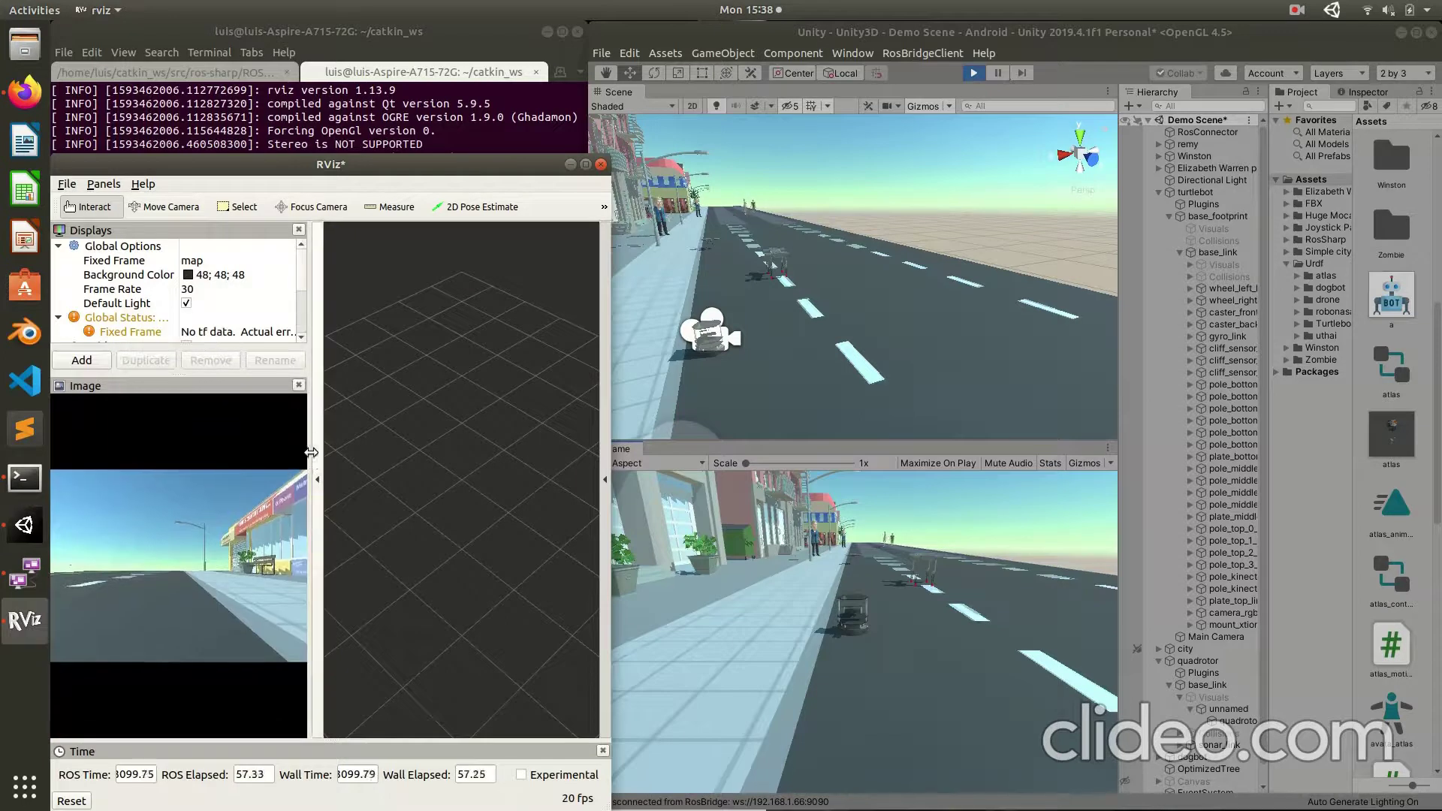
drag(314, 455, 552, 450)
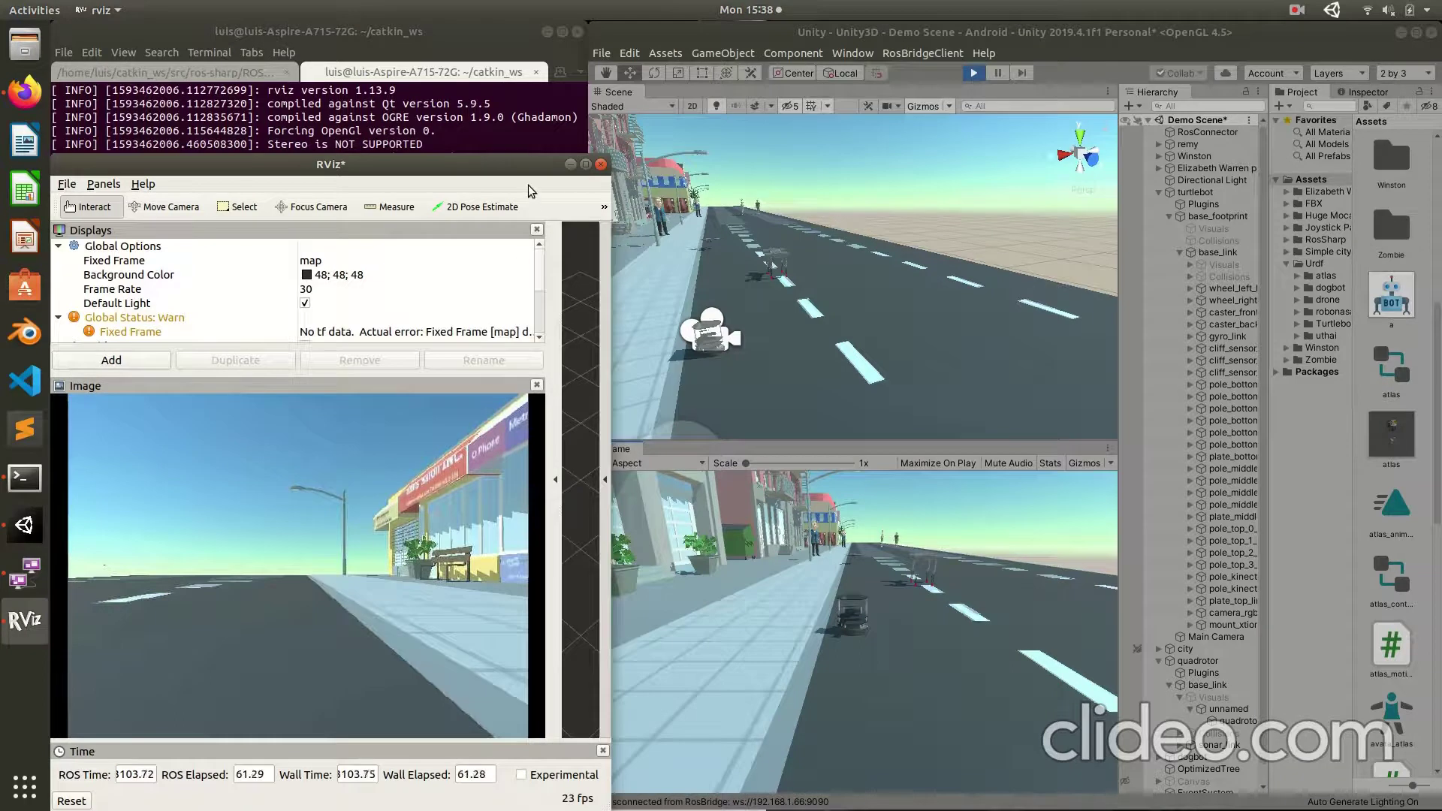
drag(480, 184, 464, 337)
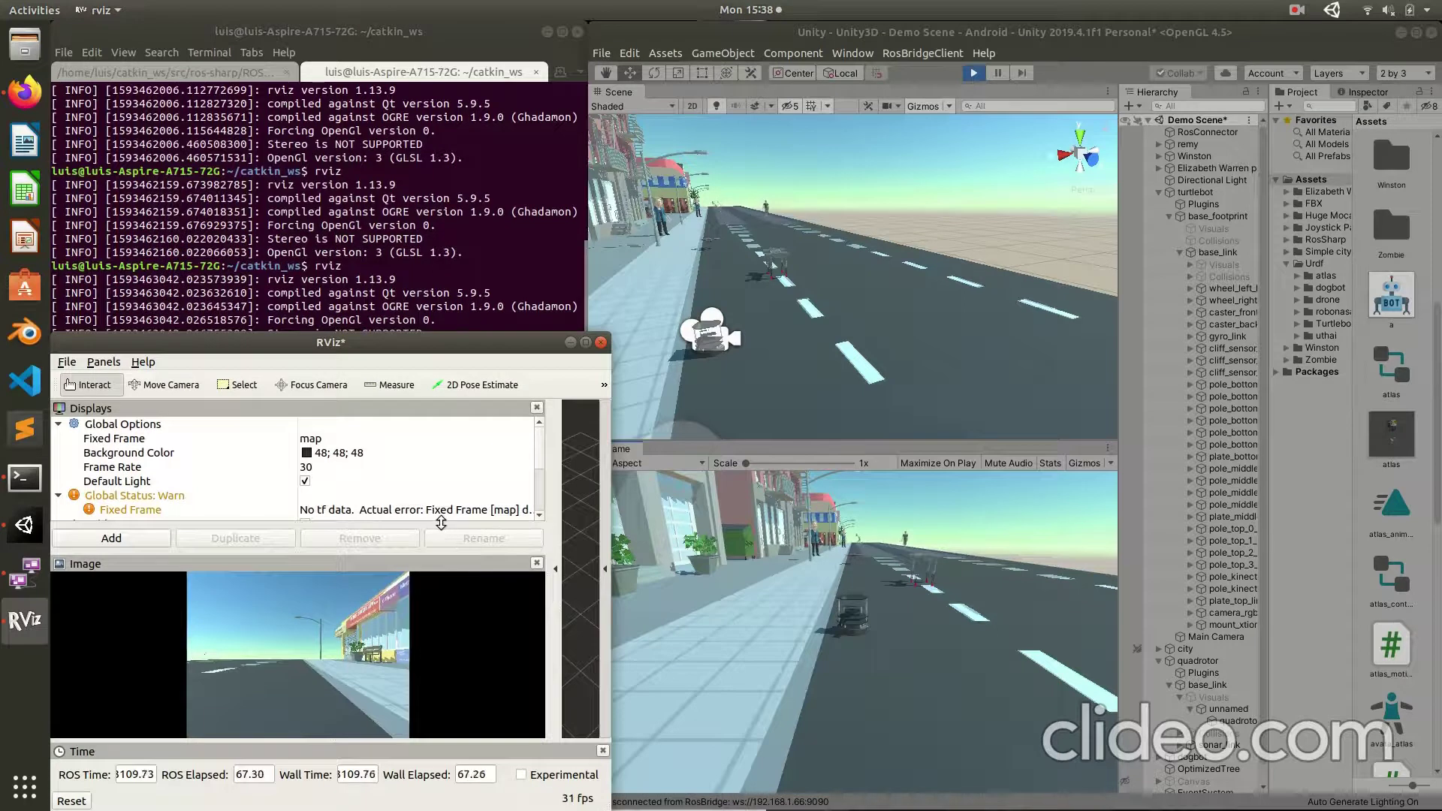
drag(439, 522, 442, 459)
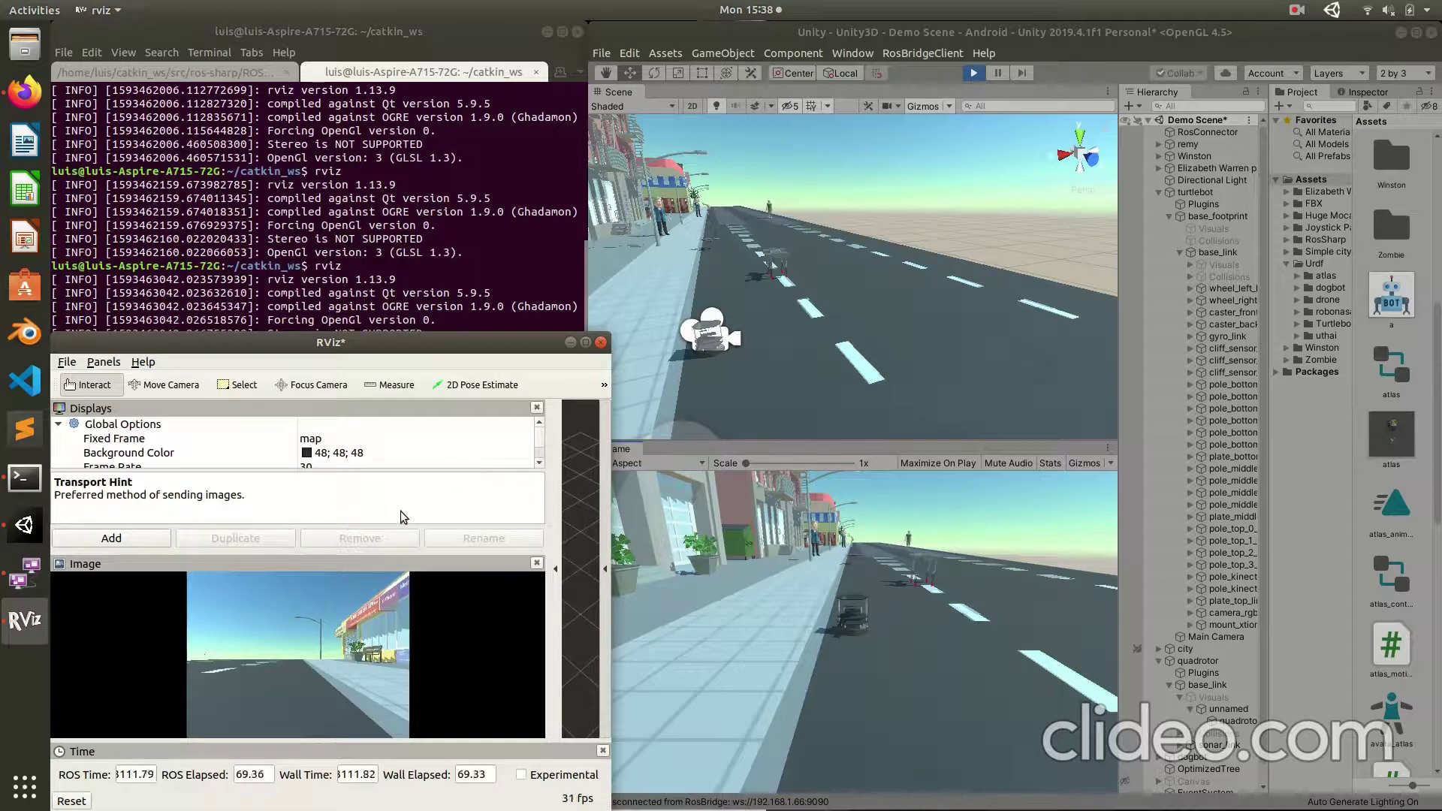
Step: Bring Terminal forward and show the ros-sharp launch tab's joystick message stream
click(427, 234)
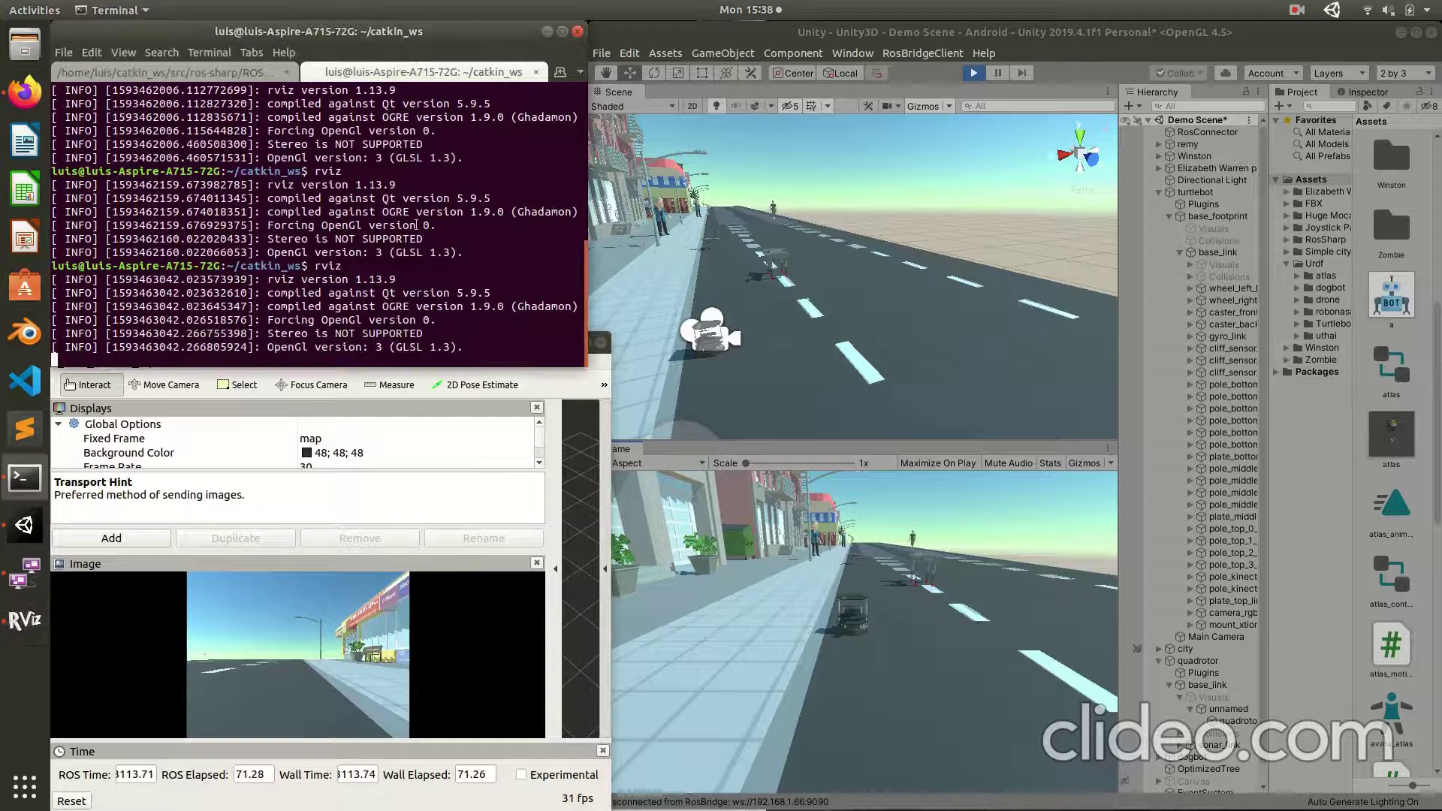
click(200, 76)
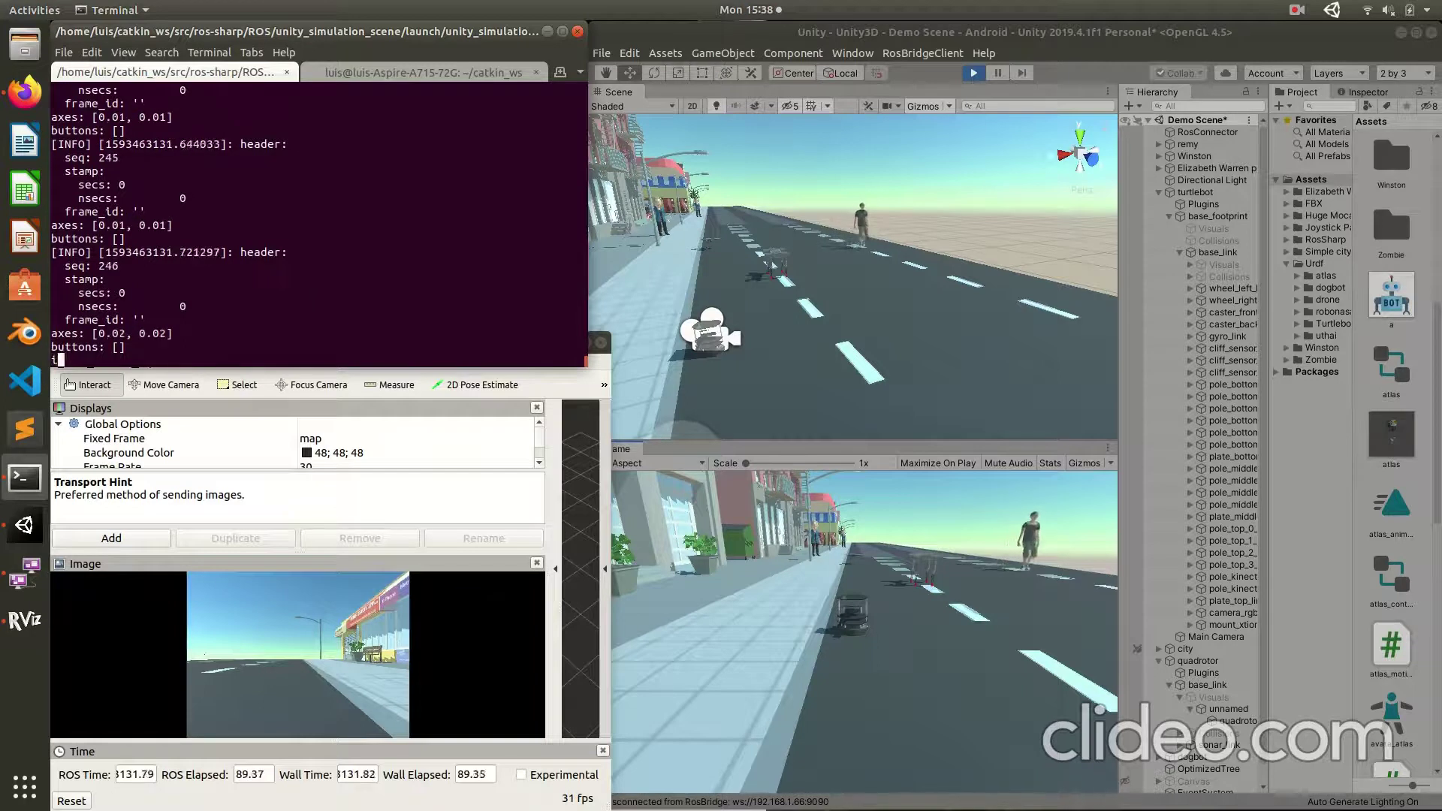
Step: Drive the robot forward with i, then stop with k and turn it with j
key(i)
key(i)
key(i)
key(i)
key(i)
key(i)
key(i)
key(i)
key(i)
key(i)
key(i)
key(i)
key(i)
key(i)
key(i)
key(i)
key(i)
key(i)
key(i)
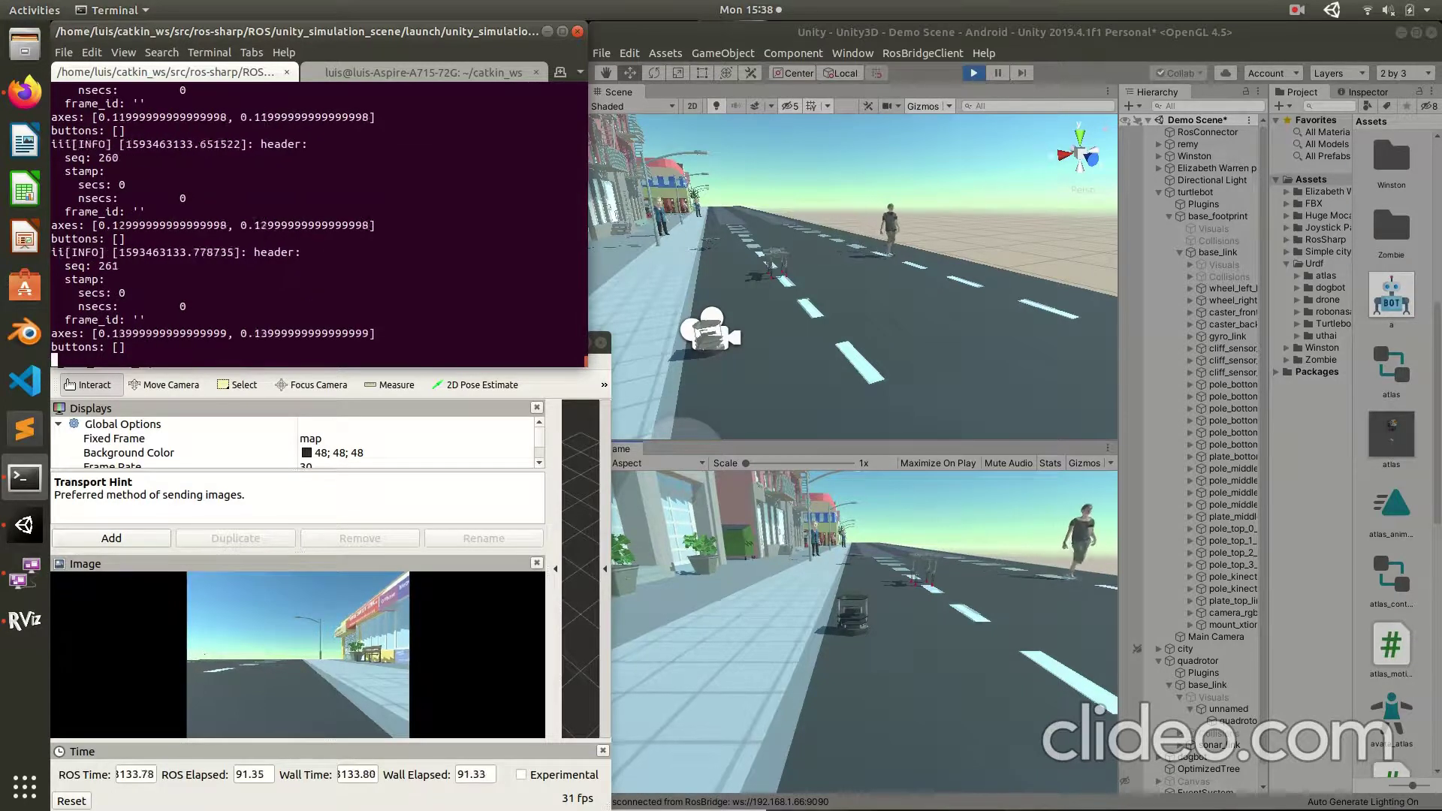
key(i)
key(i)
key(i)
key(i)
key(i)
key(i)
key(i)
key(i)
key(i)
key(i)
key(i)
key(i)
key(i)
key(i)
key(i)
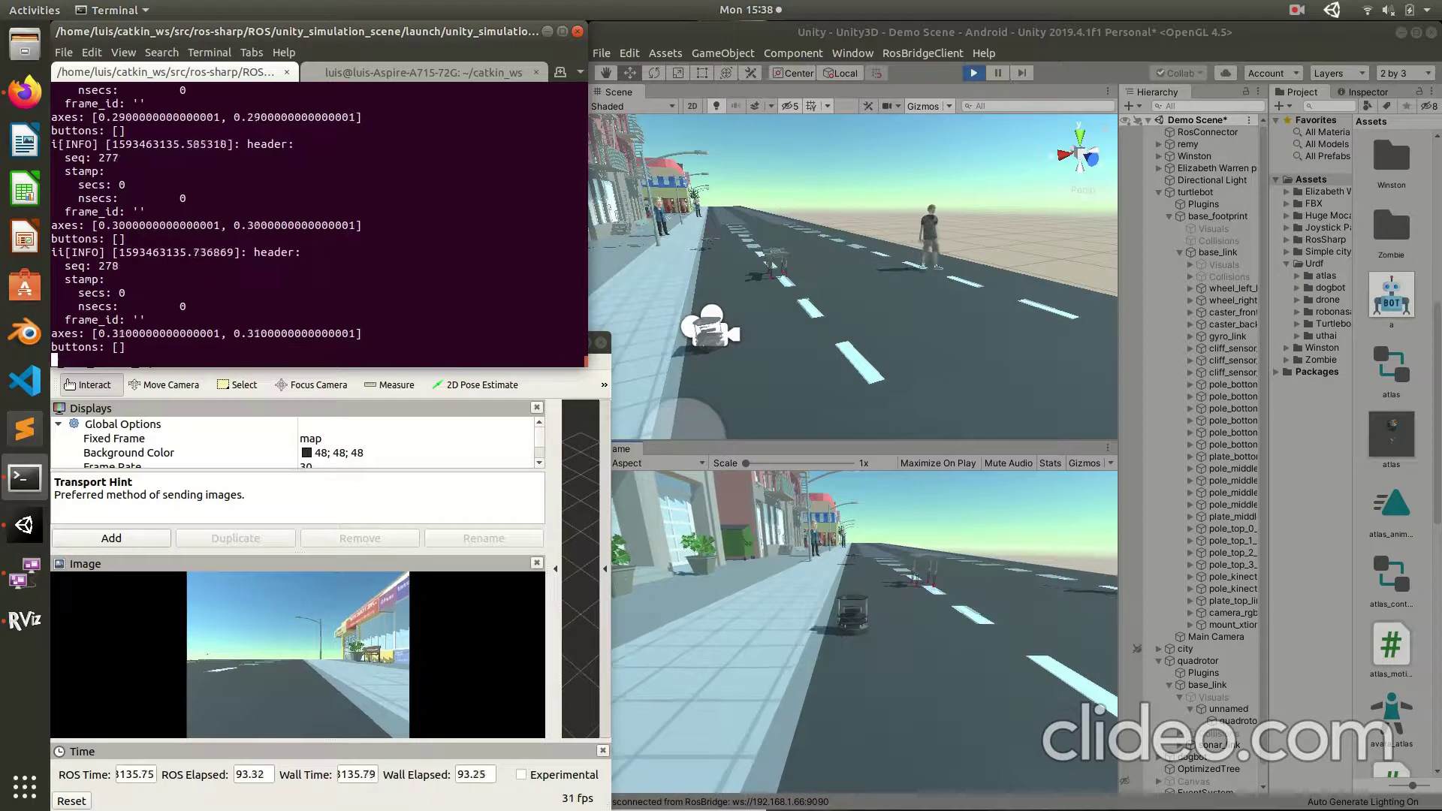
key(i)
key(i)
key(i)
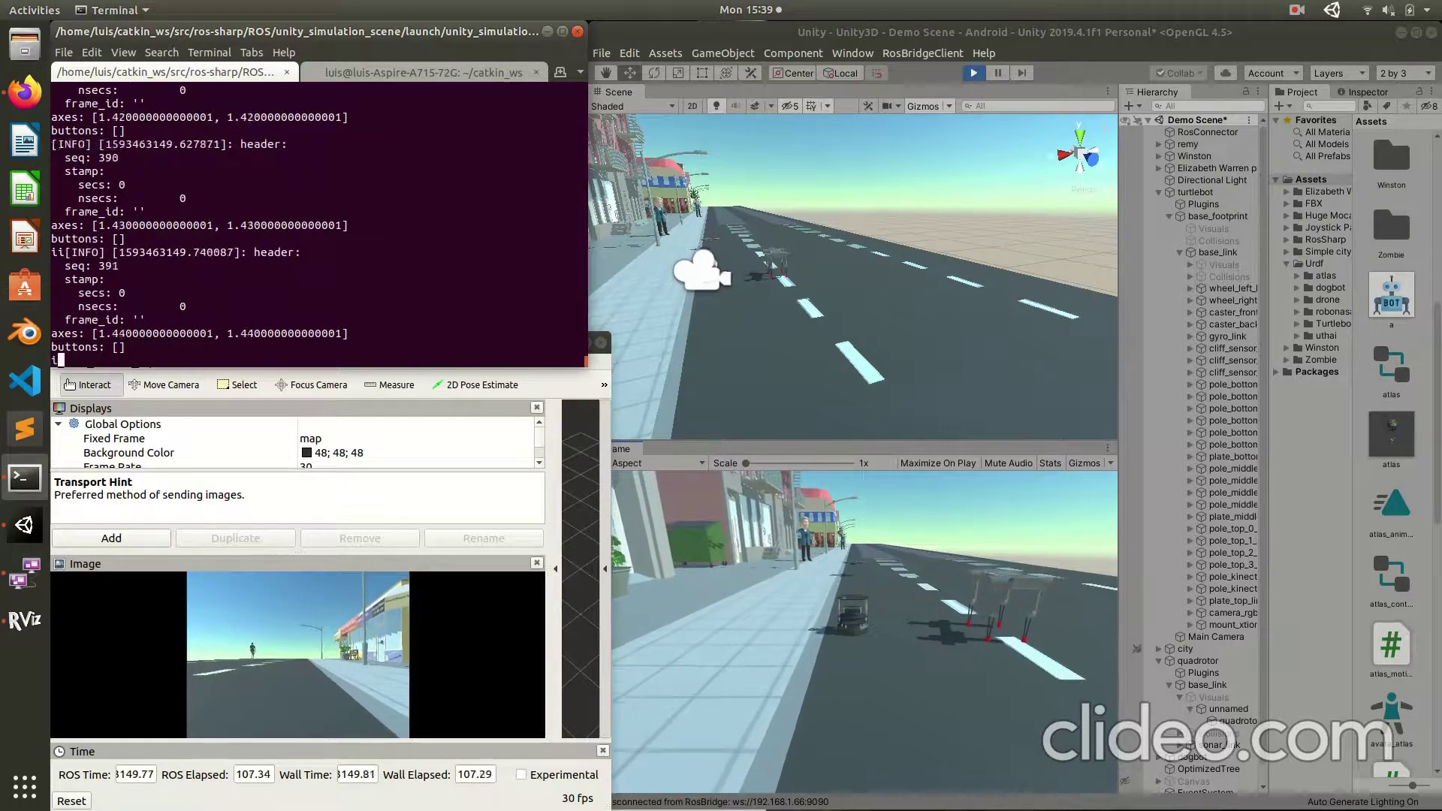
key(i)
key(i)
key(i)
key(i)
key(i)
key(i)
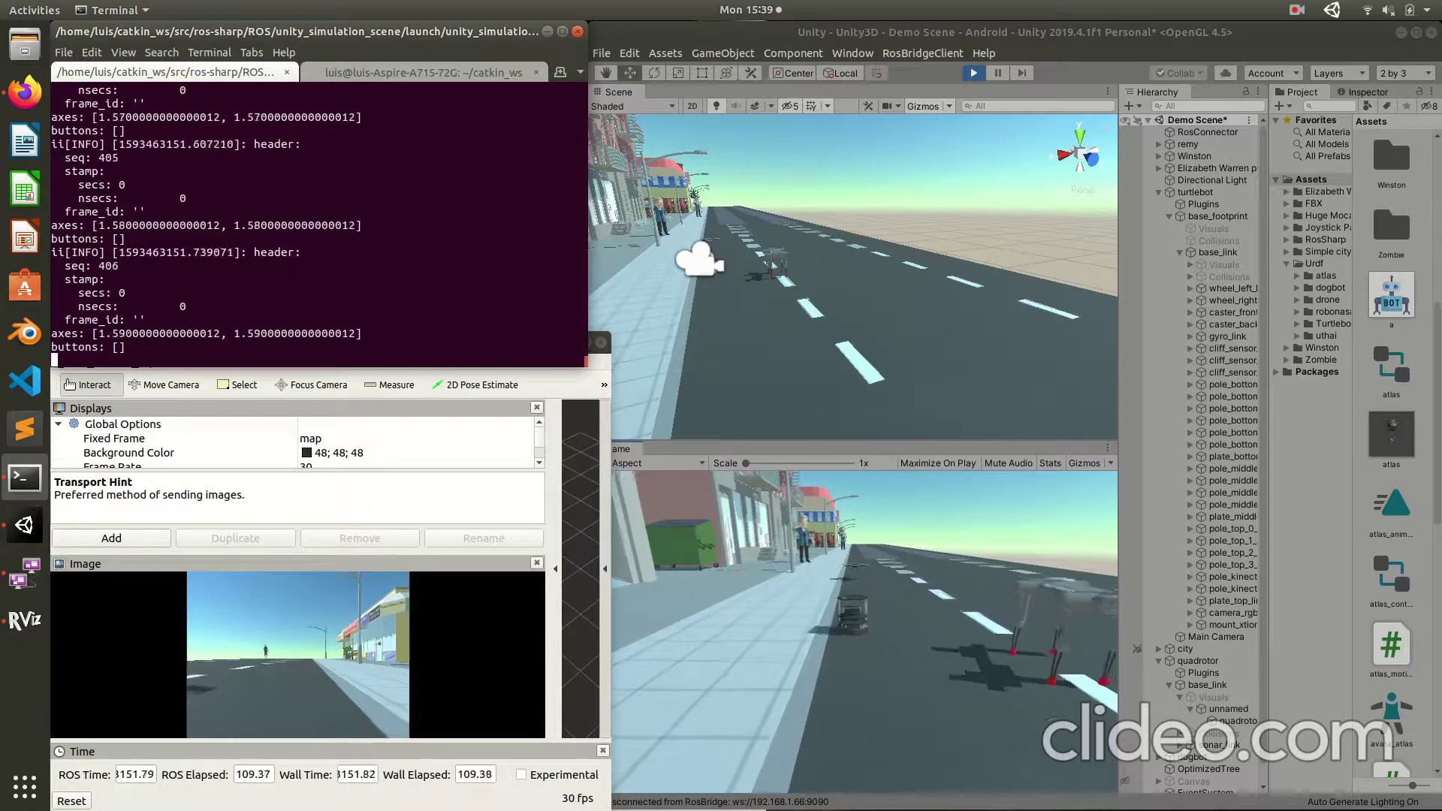
key(i)
key(i)
key(i)
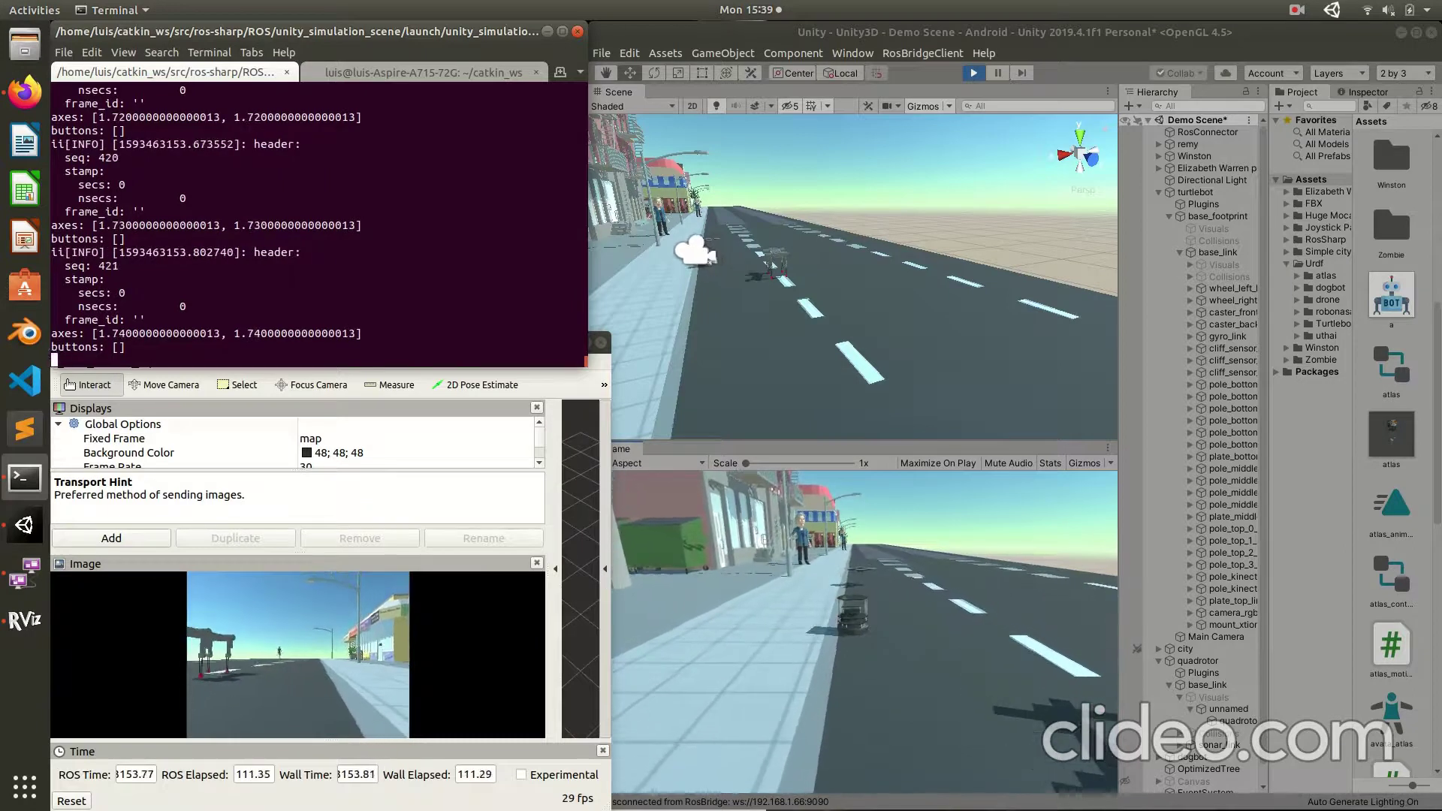
key(k)
key(k)
key(k)
key(k)
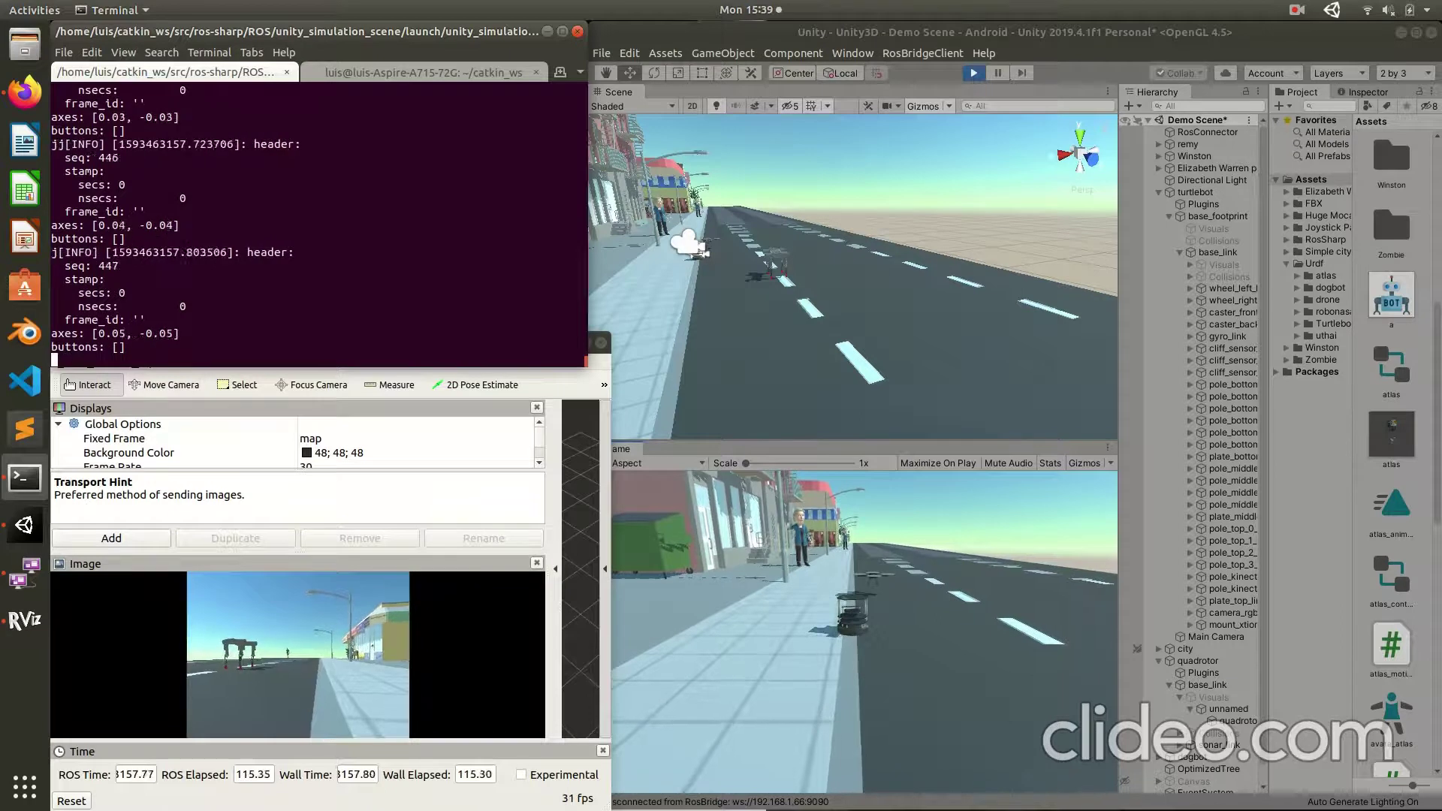
key(j)
key(j)
key(j)
key(j)
key(j)
key(j)
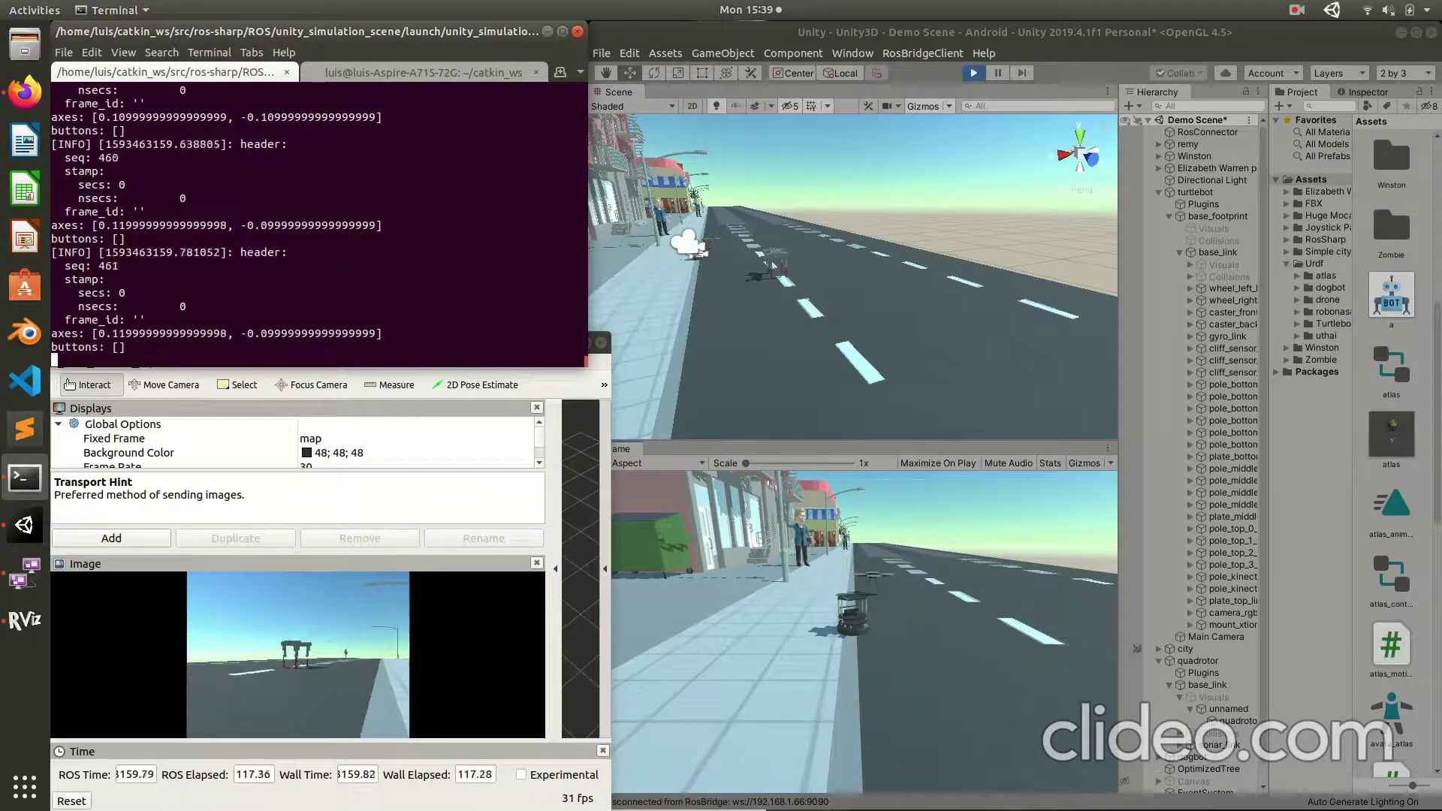
key(k)
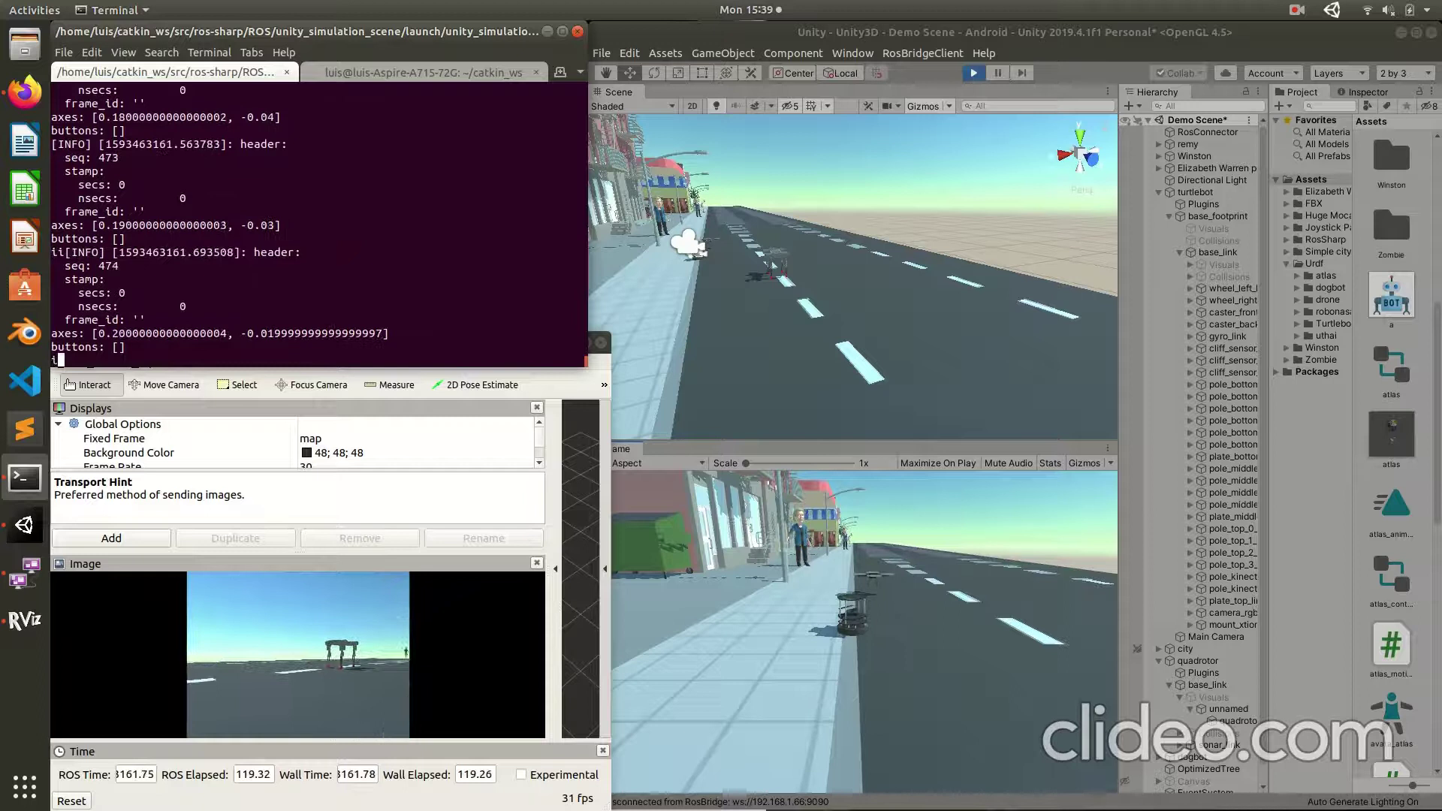
key(k)
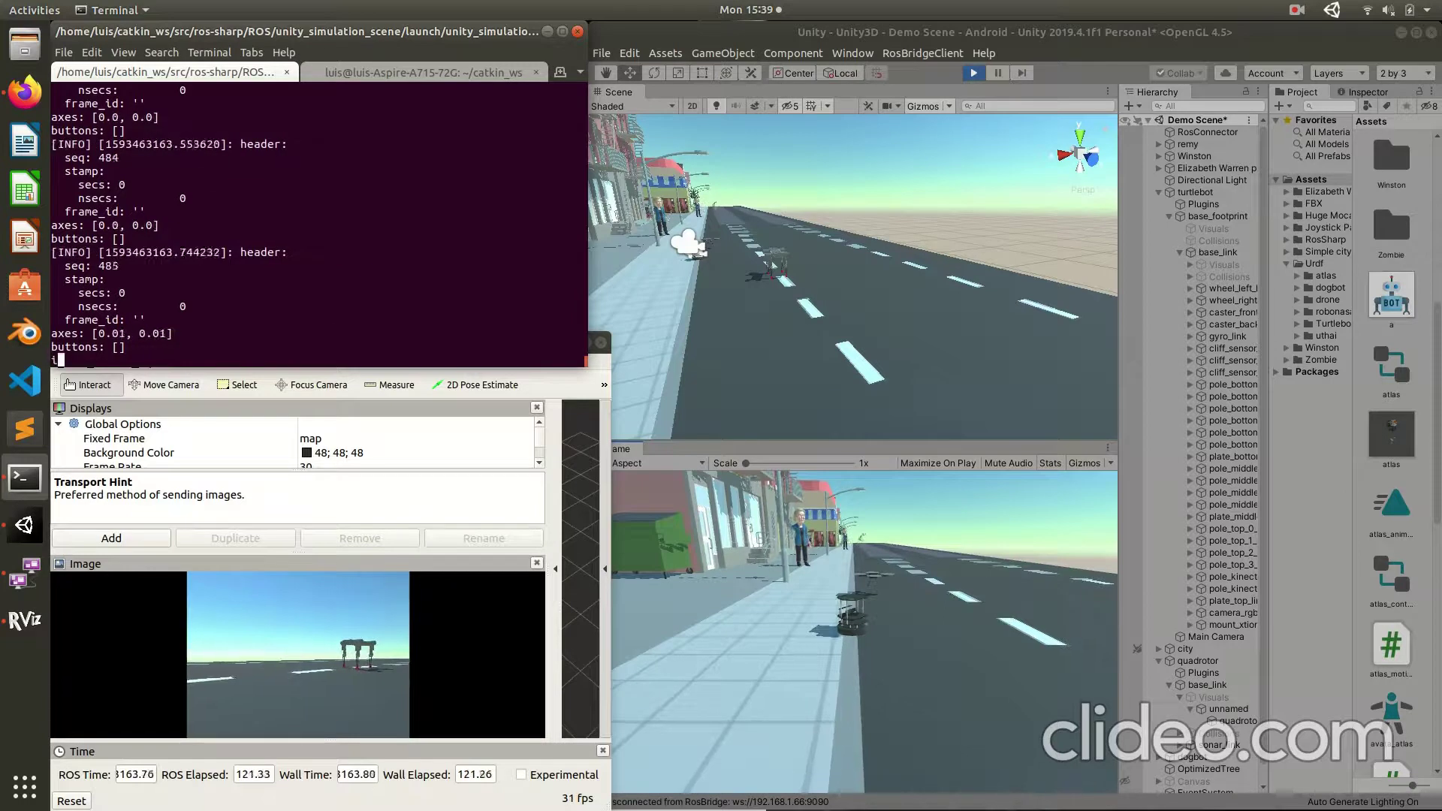
Step: Drive the robot forward again, stop it, and turn it the other way with l
key(i)
key(i)
key(i)
key(i)
key(i)
key(i)
key(i)
key(i)
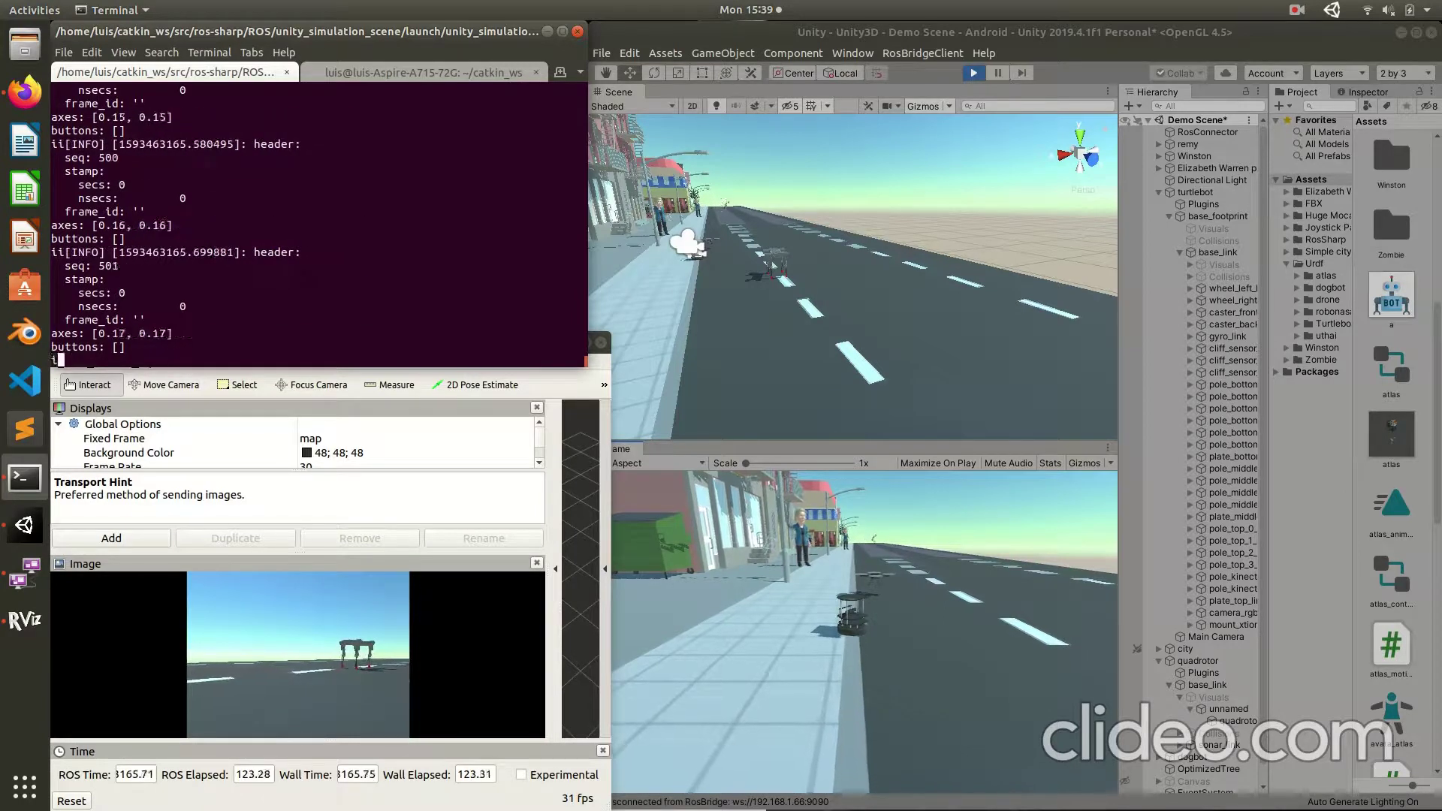
key(i)
key(i)
key(i)
key(i)
key(i)
key(i)
key(i)
key(i)
key(i)
key(i)
key(i)
key(i)
key(i)
key(i)
key(i)
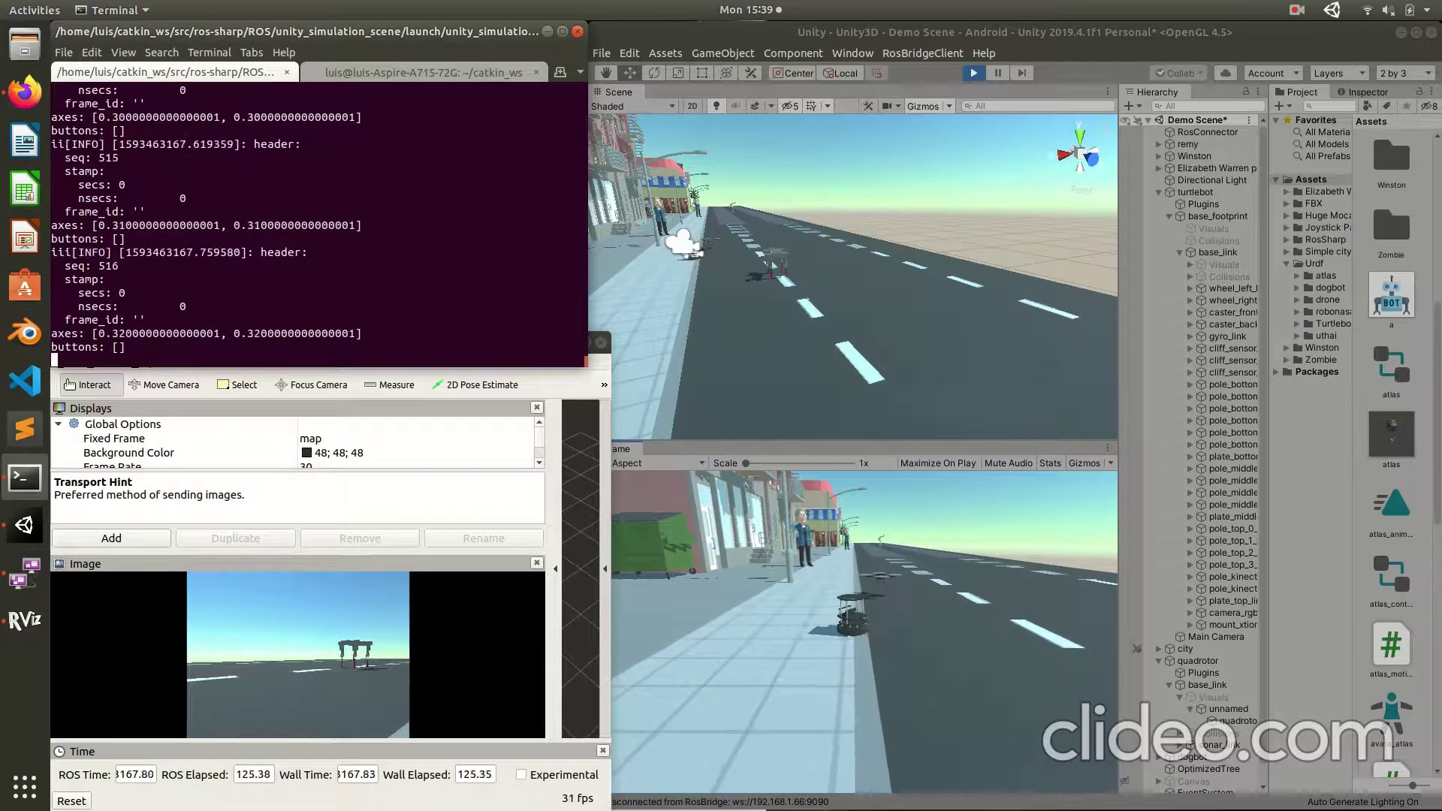
key(i)
key(i)
key(i)
key(i)
key(i)
key(i)
key(i)
key(i)
key(i)
key(i)
key(i)
key(i)
key(i)
key(i)
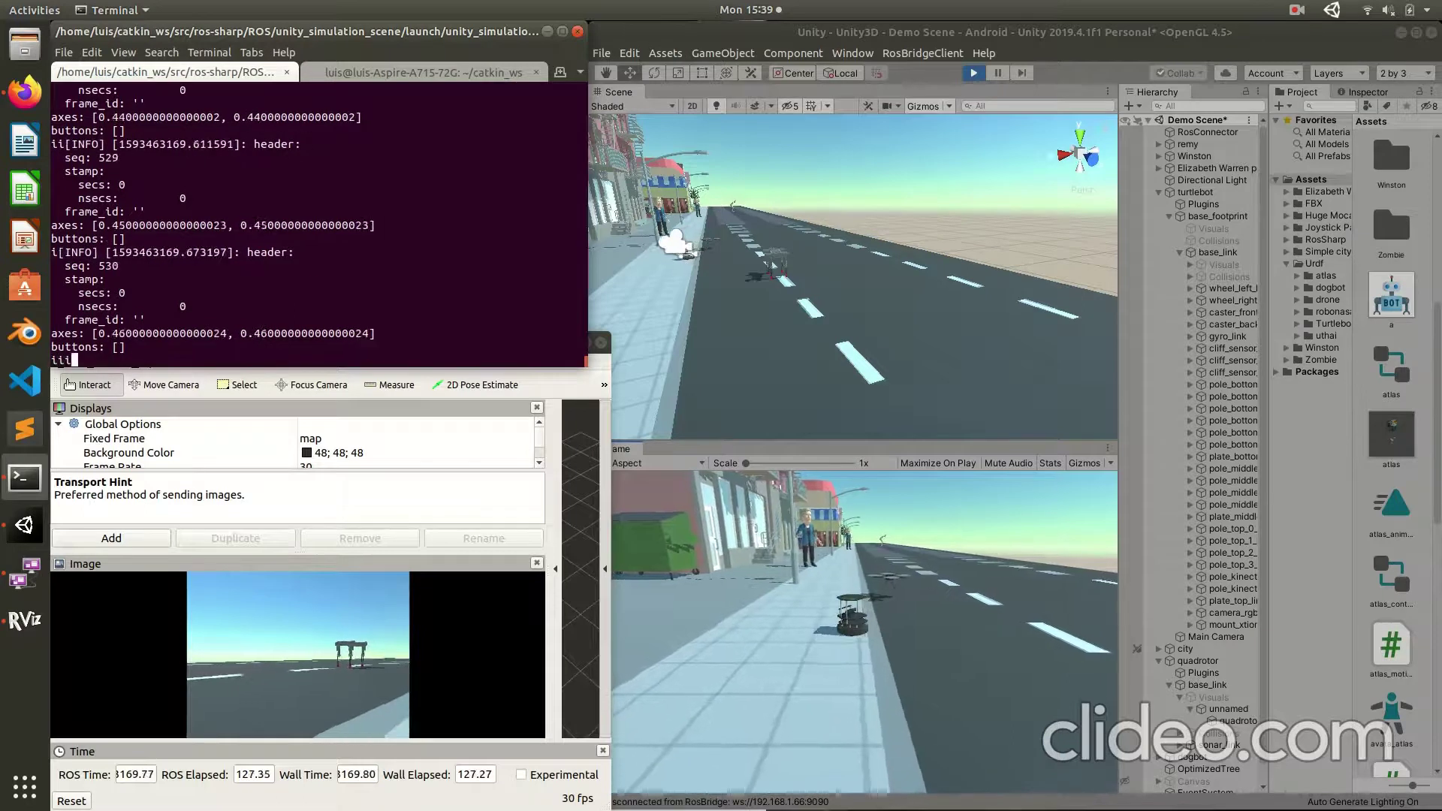
key(i)
key(i)
key(i)
key(i)
key(i)
key(i)
key(i)
key(i)
key(i)
key(i)
key(i)
key(i)
key(i)
key(i)
key(i)
key(i)
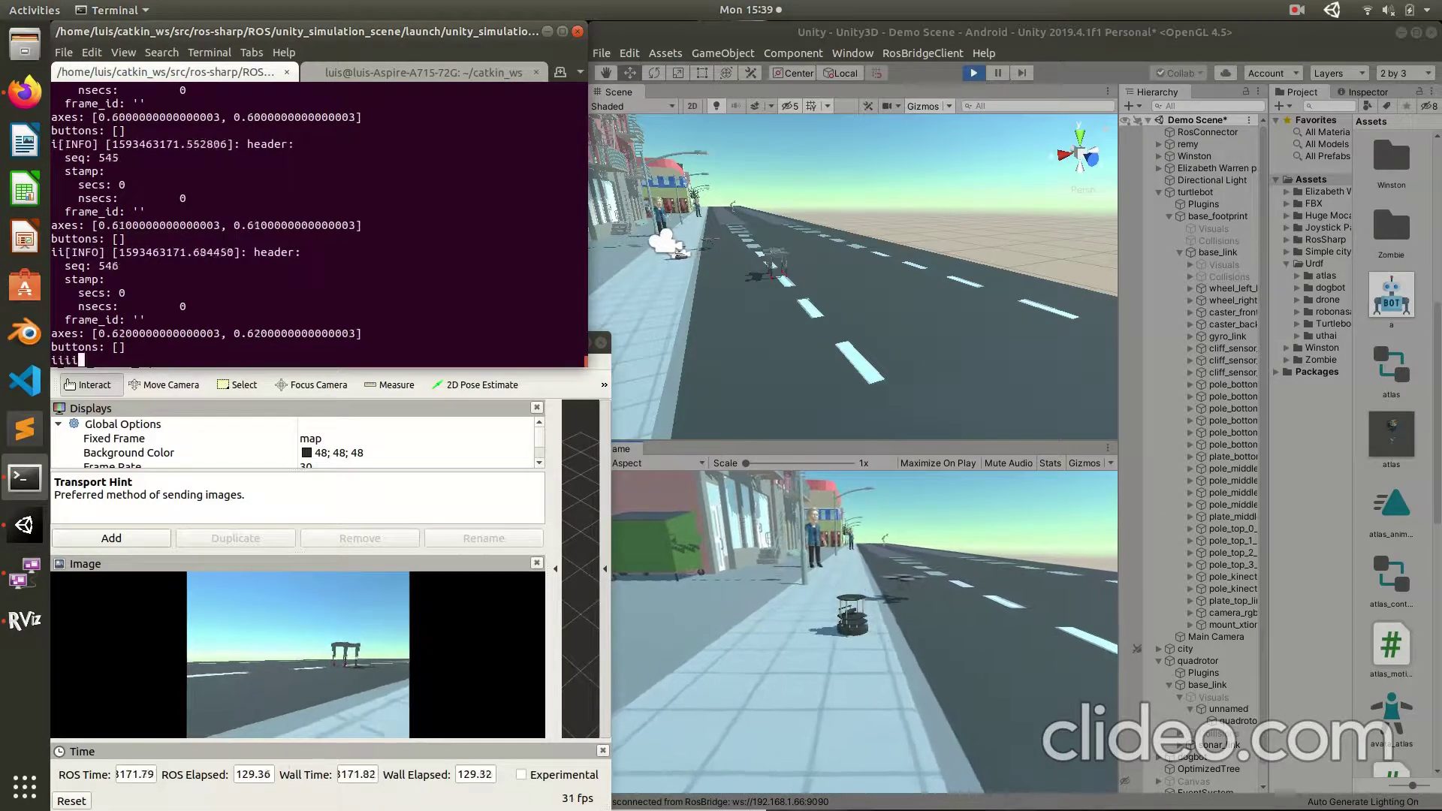
key(i)
key(i)
key(i)
key(i)
key(i)
key(i)
key(i)
key(k)
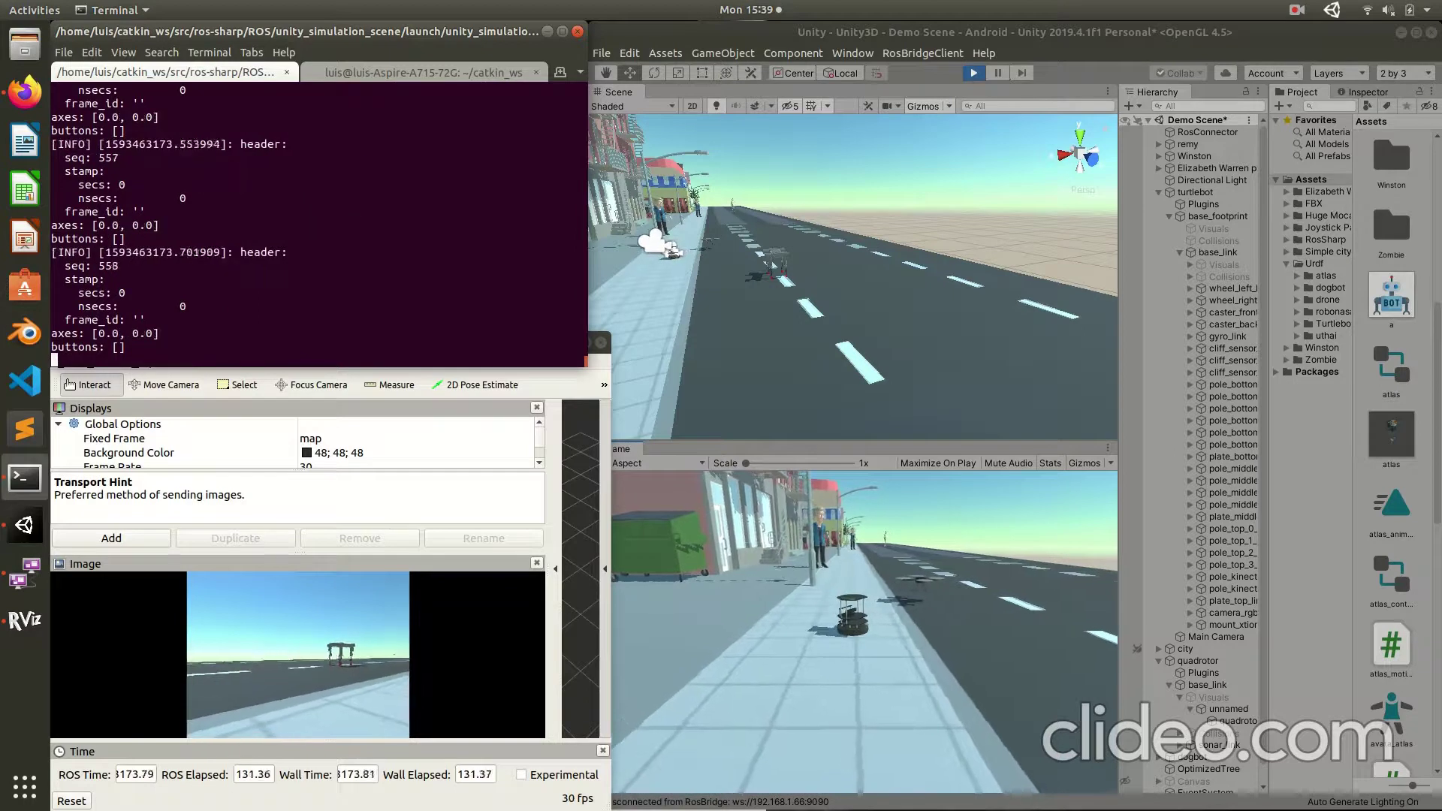
key(l)
key(l)
key(l)
key(l)
key(l)
key(l)
key(l)
key(l)
key(l)
key(l)
key(l)
key(l)
key(l)
key(l)
key(l)
key(l)
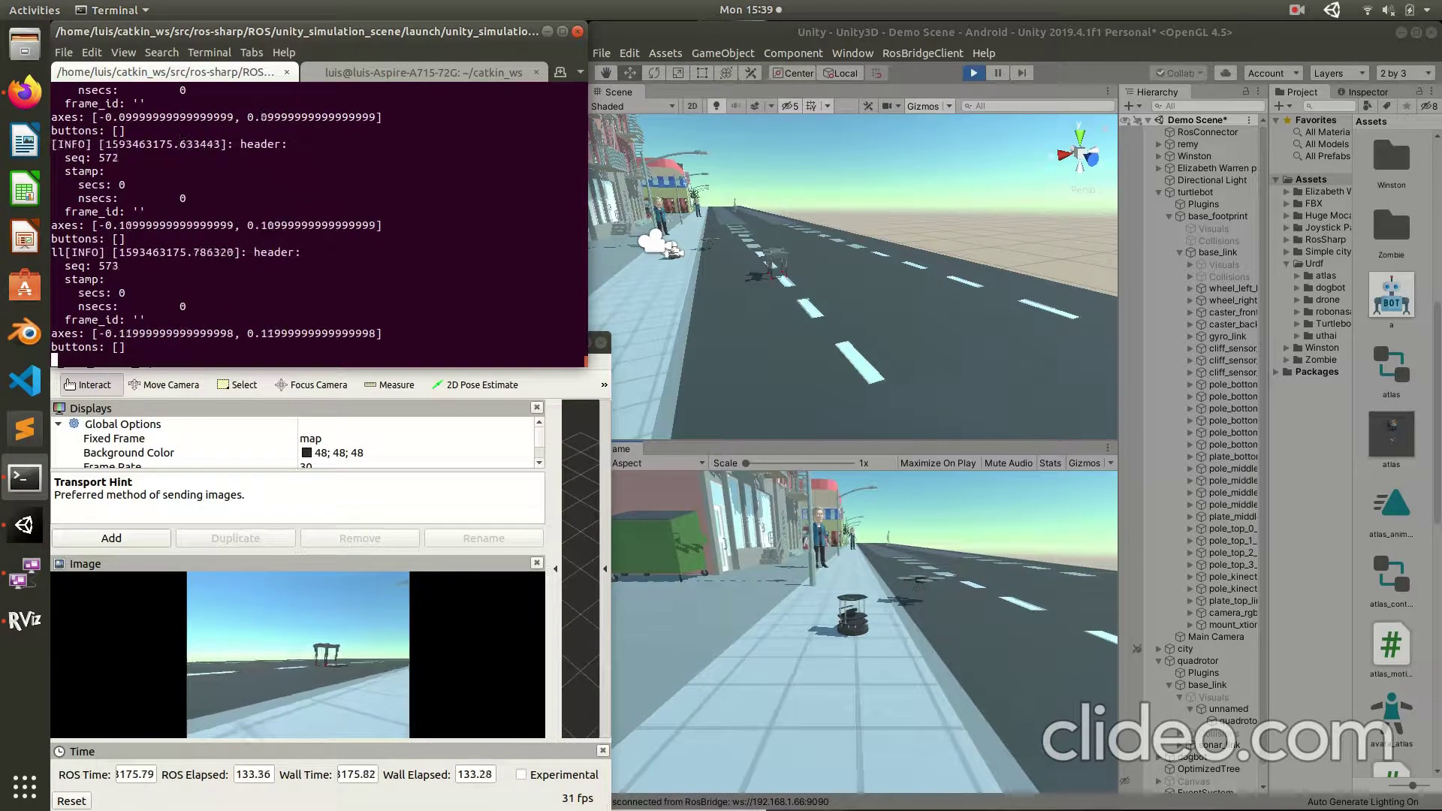
key(l)
key(l)
key(l)
key(l)
key(l)
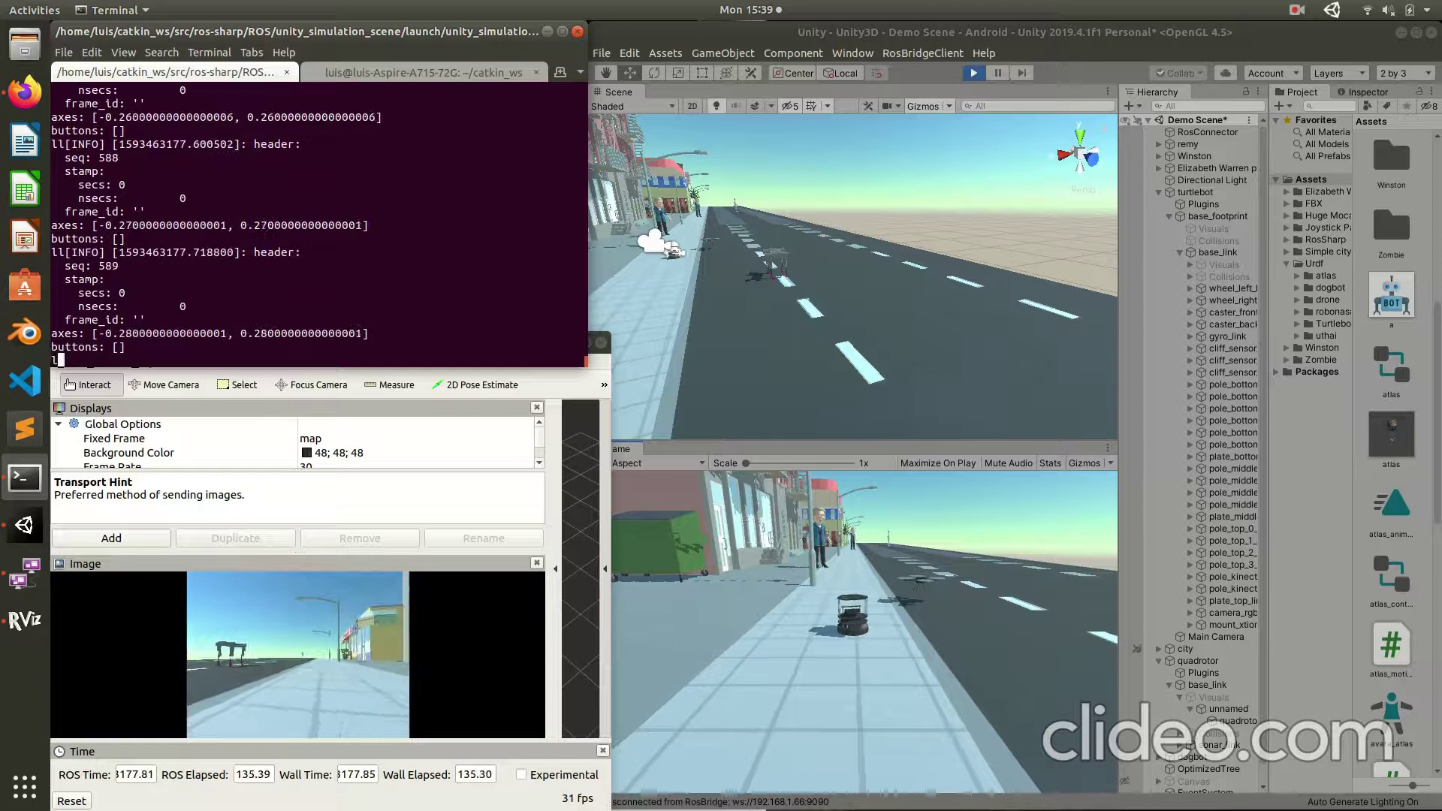
key(k)
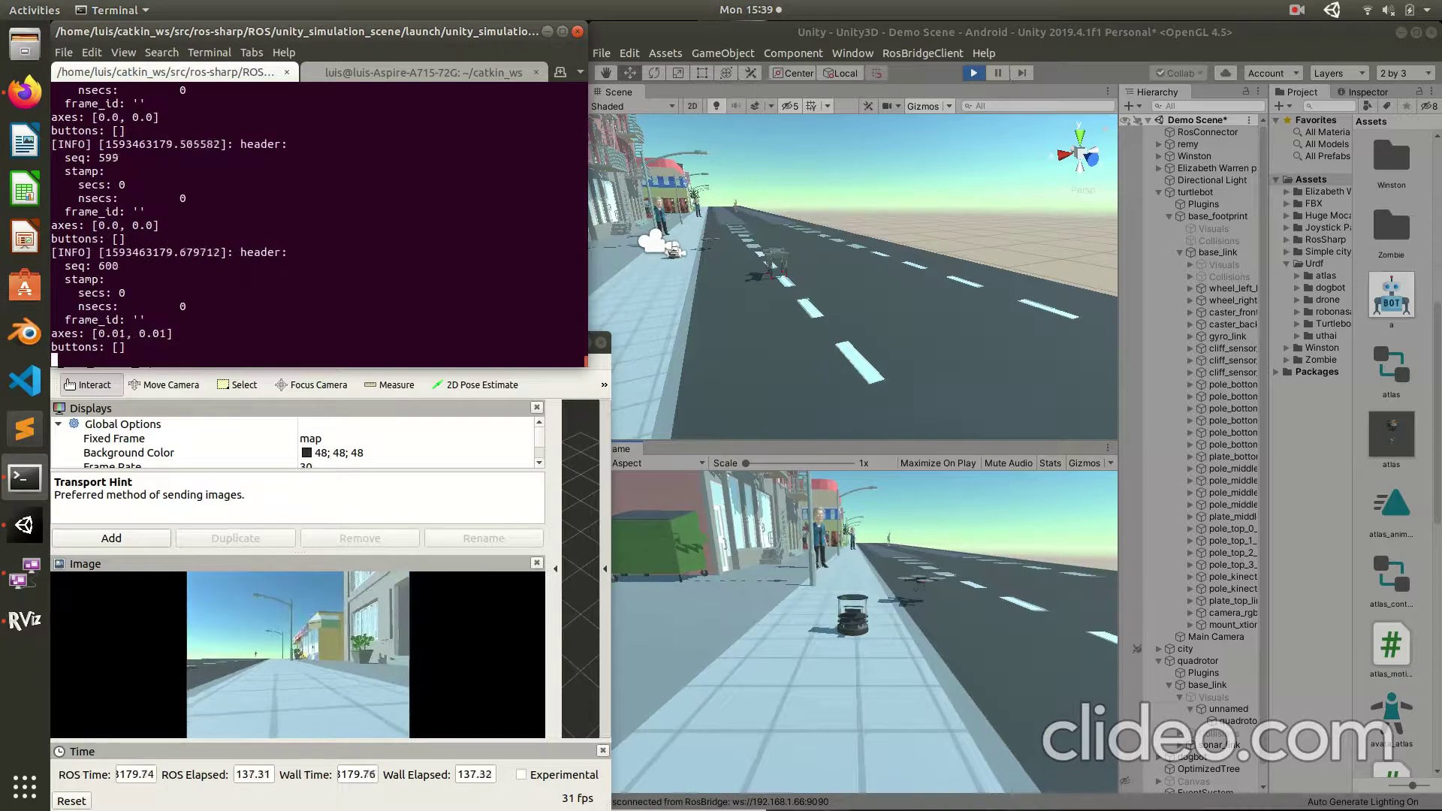
Step: Accelerate the robot forward along the sidewalk with repeated i presses
key(i)
key(i)
key(i)
key(i)
key(i)
key(i)
key(i)
key(i)
key(i)
key(i)
key(i)
key(i)
key(i)
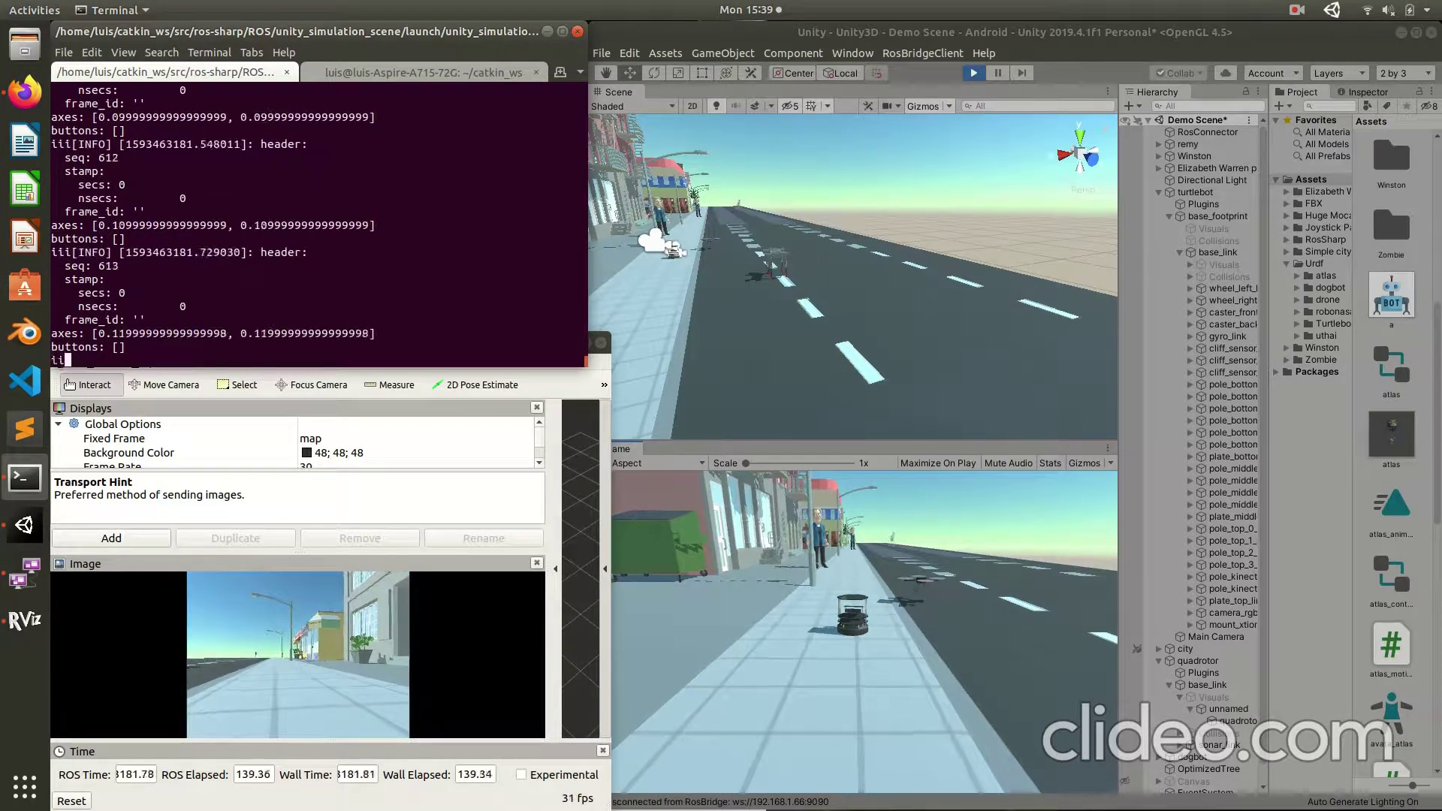
key(i)
key(i)
key(i)
key(i)
key(i)
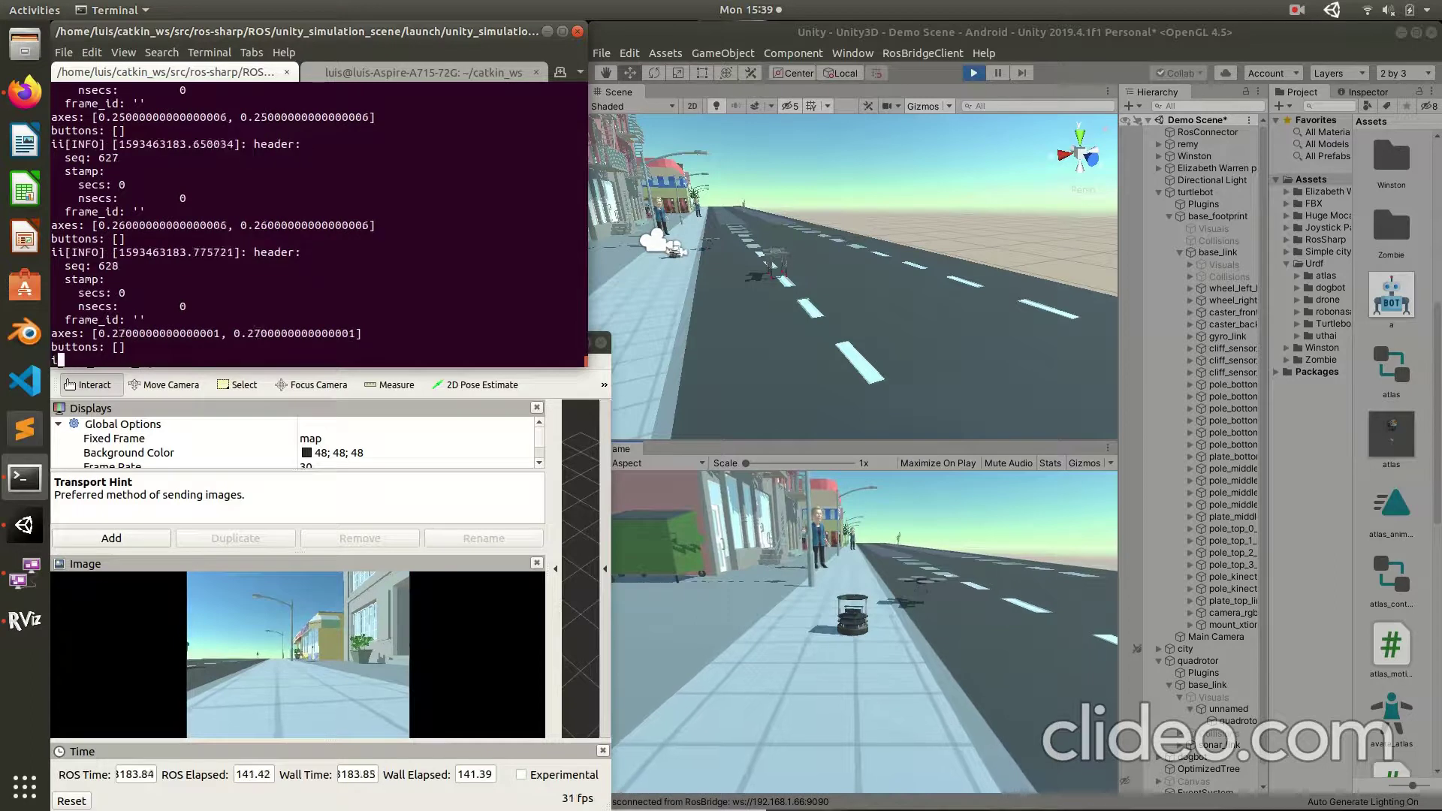
key(i)
key(i)
key(i)
key(i)
key(i)
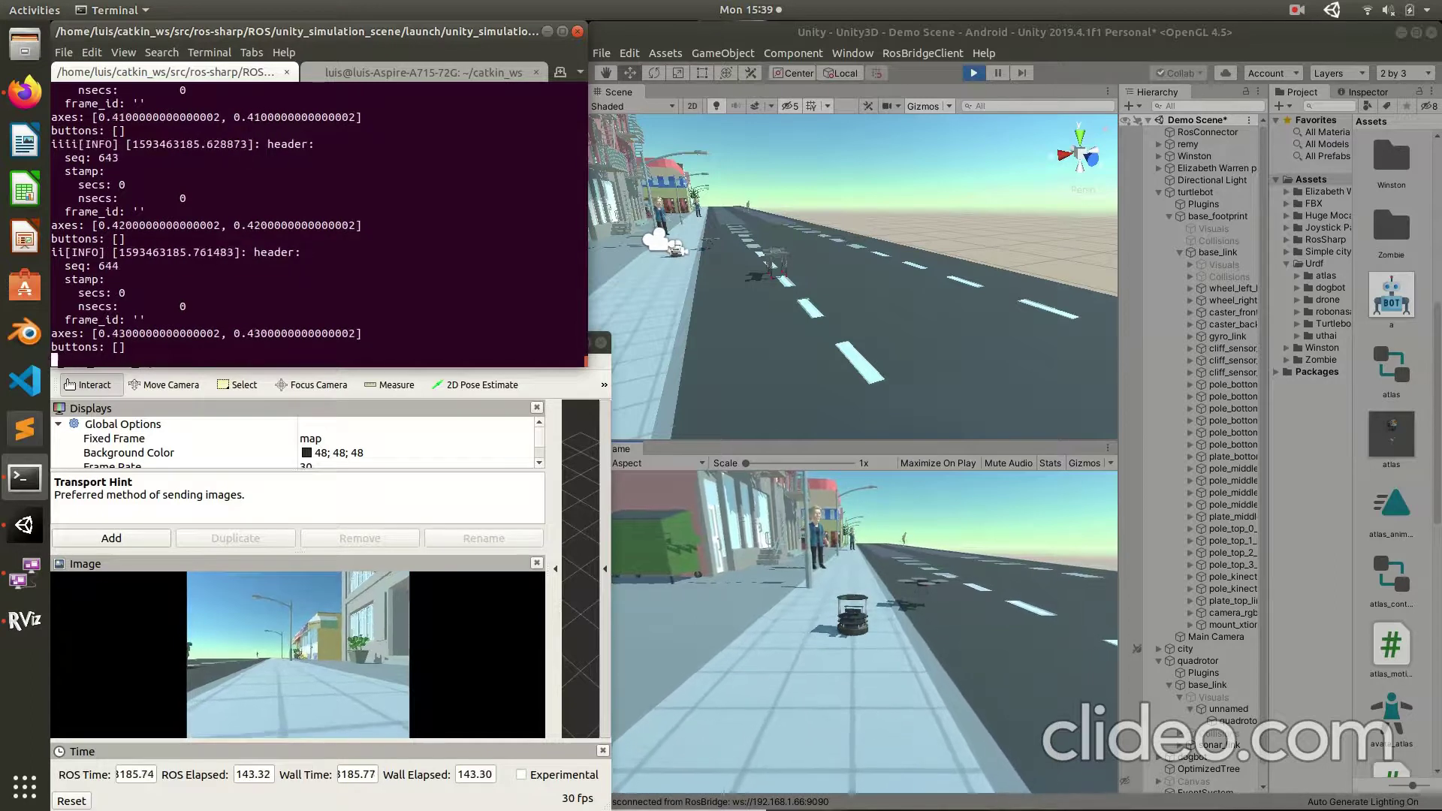
key(i)
key(i)
key(i)
key(i)
key(i)
key(i)
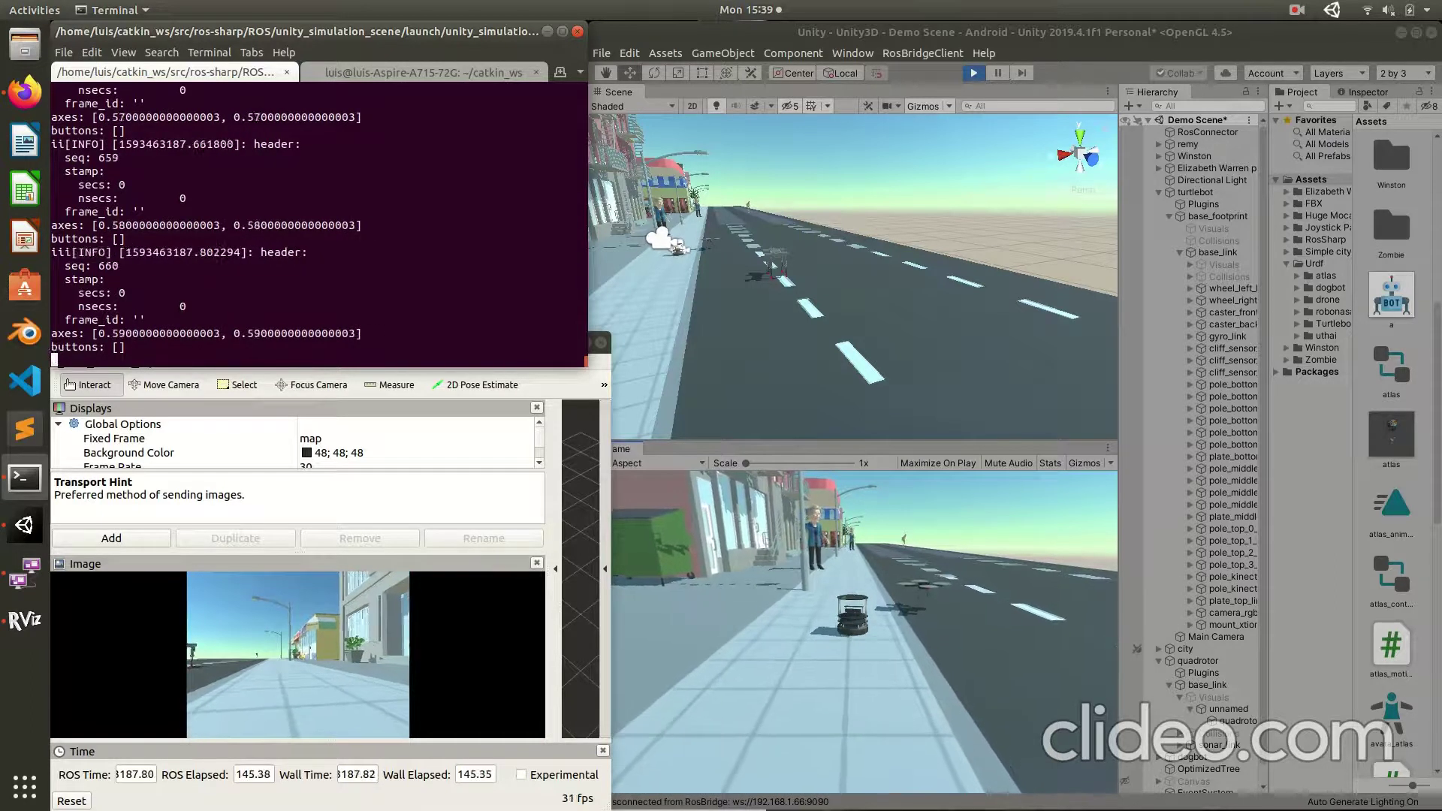
key(i)
key(i)
key(i)
key(i)
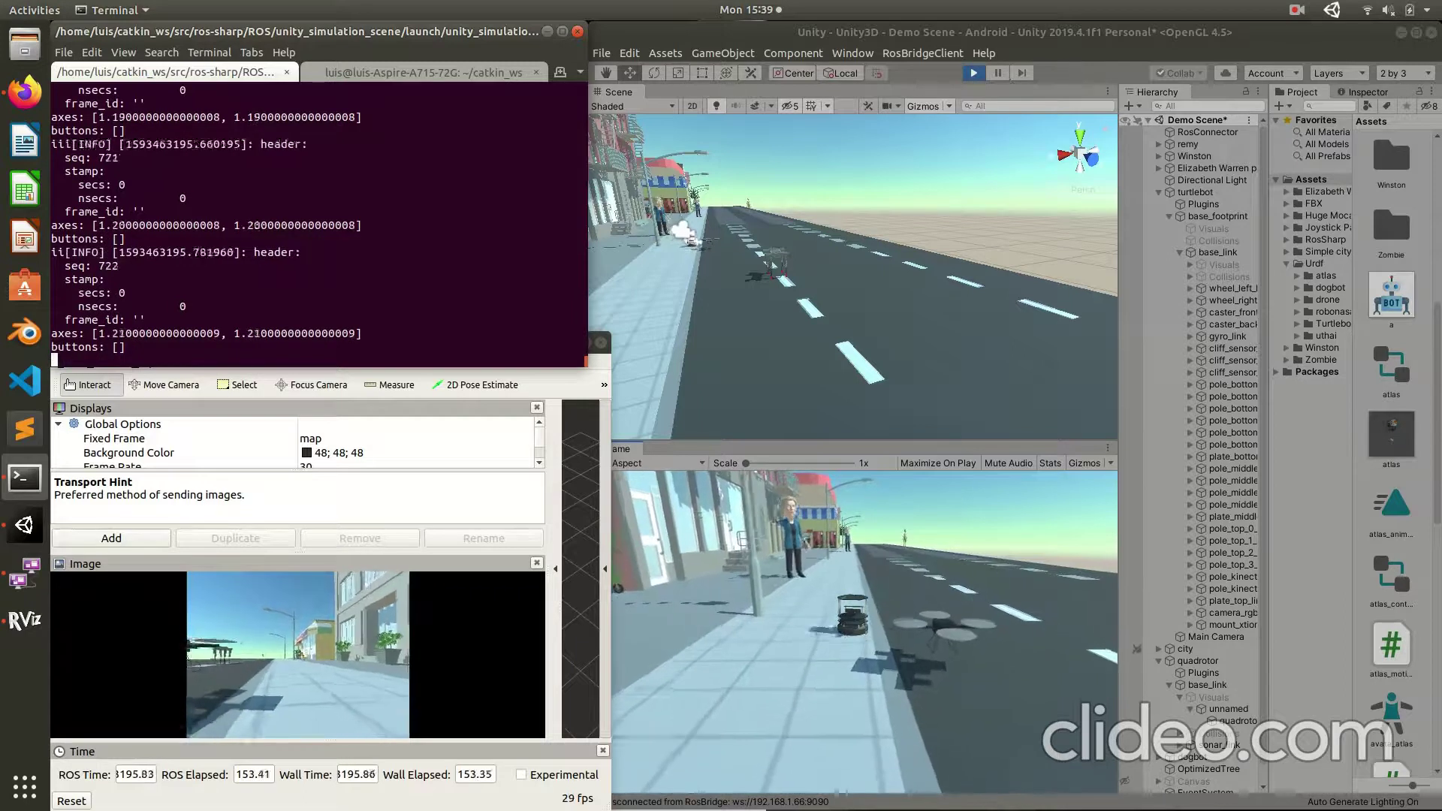
Step: Keep pressing i to push the robot toward top speed, axes near 2.2
key(i)
key(i)
key(i)
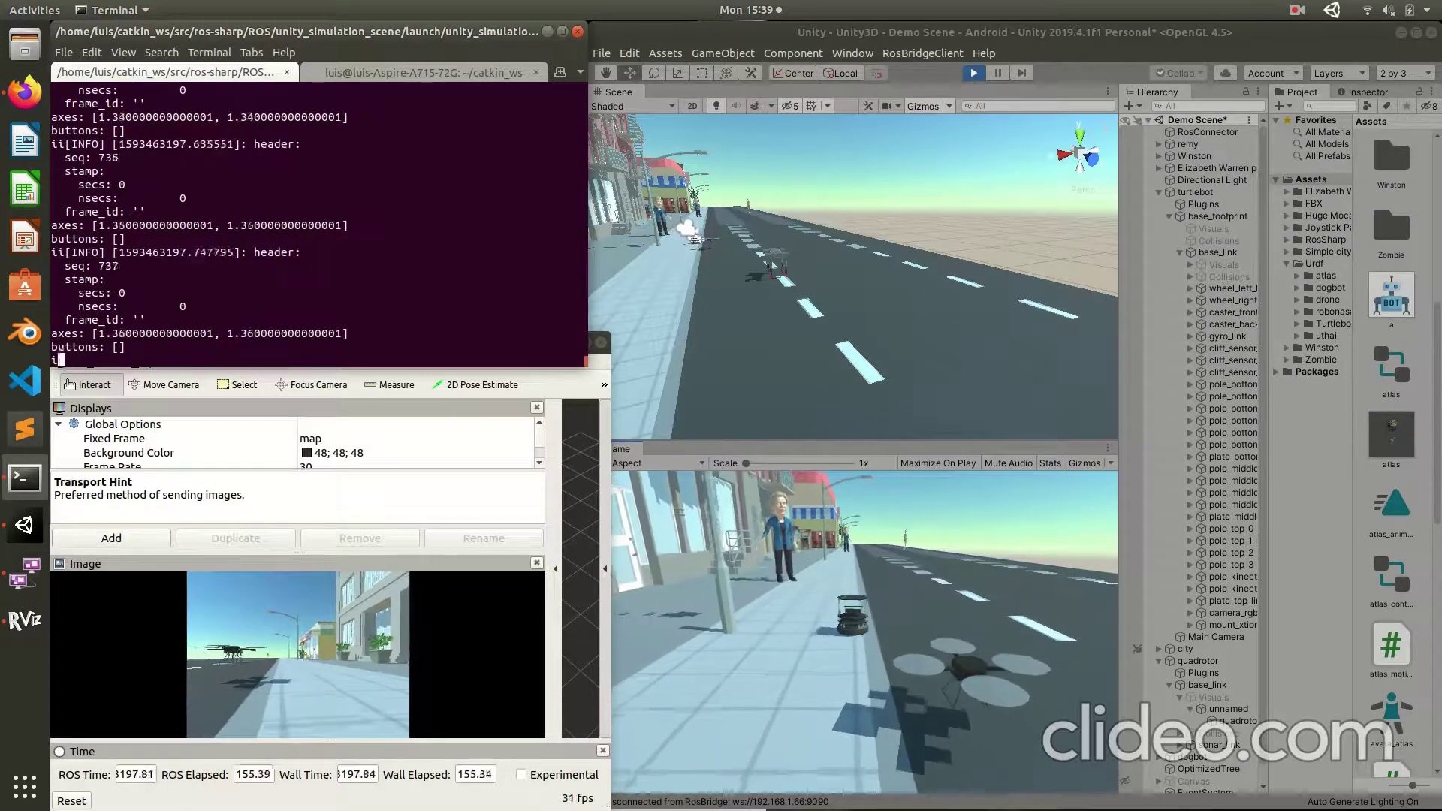
key(i)
key(i)
key(i)
key(i)
key(i)
key(i)
key(i)
key(i)
key(i)
key(i)
key(i)
key(i)
key(i)
key(i)
key(i)
key(i)
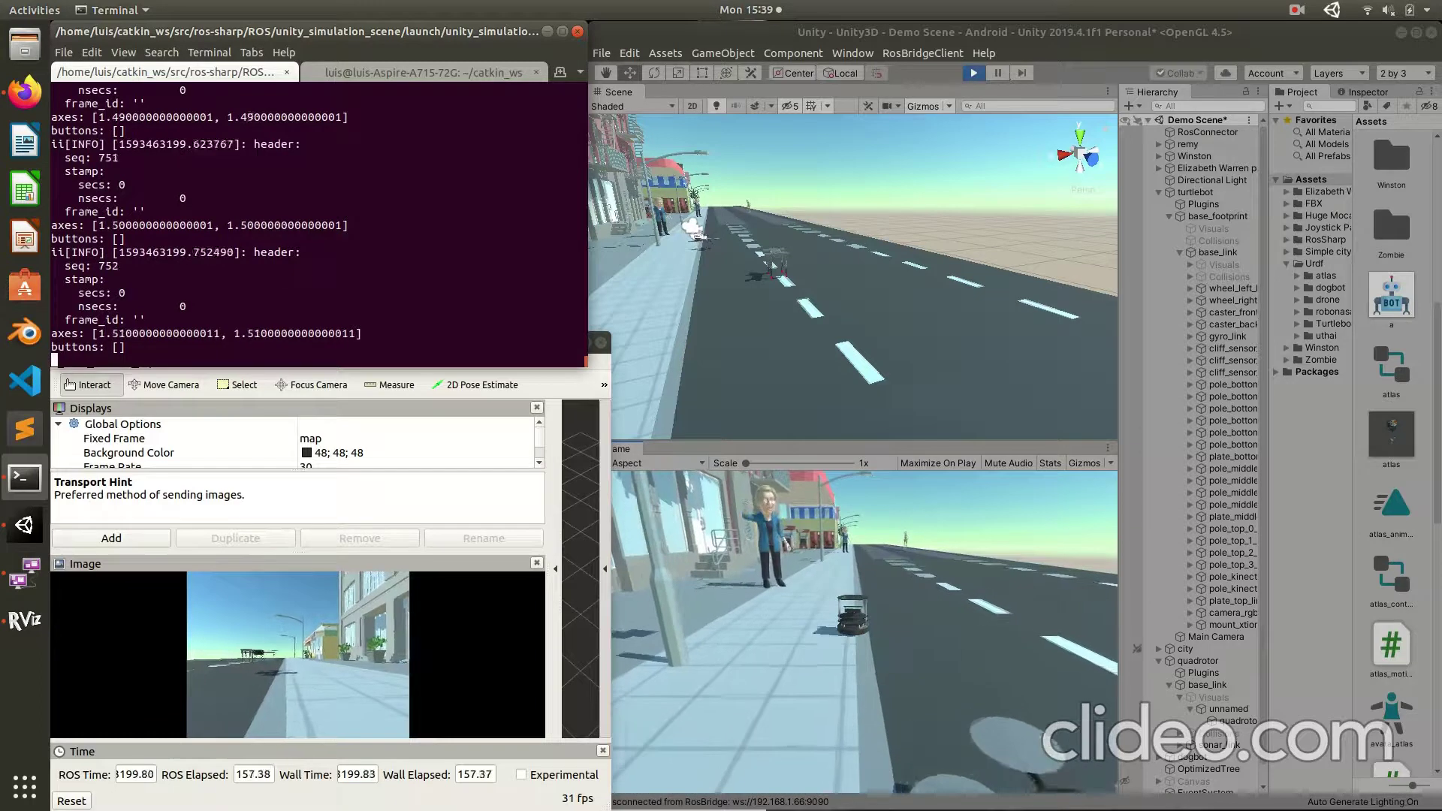
key(i)
key(i)
key(i)
key(i)
key(i)
key(i)
key(i)
key(i)
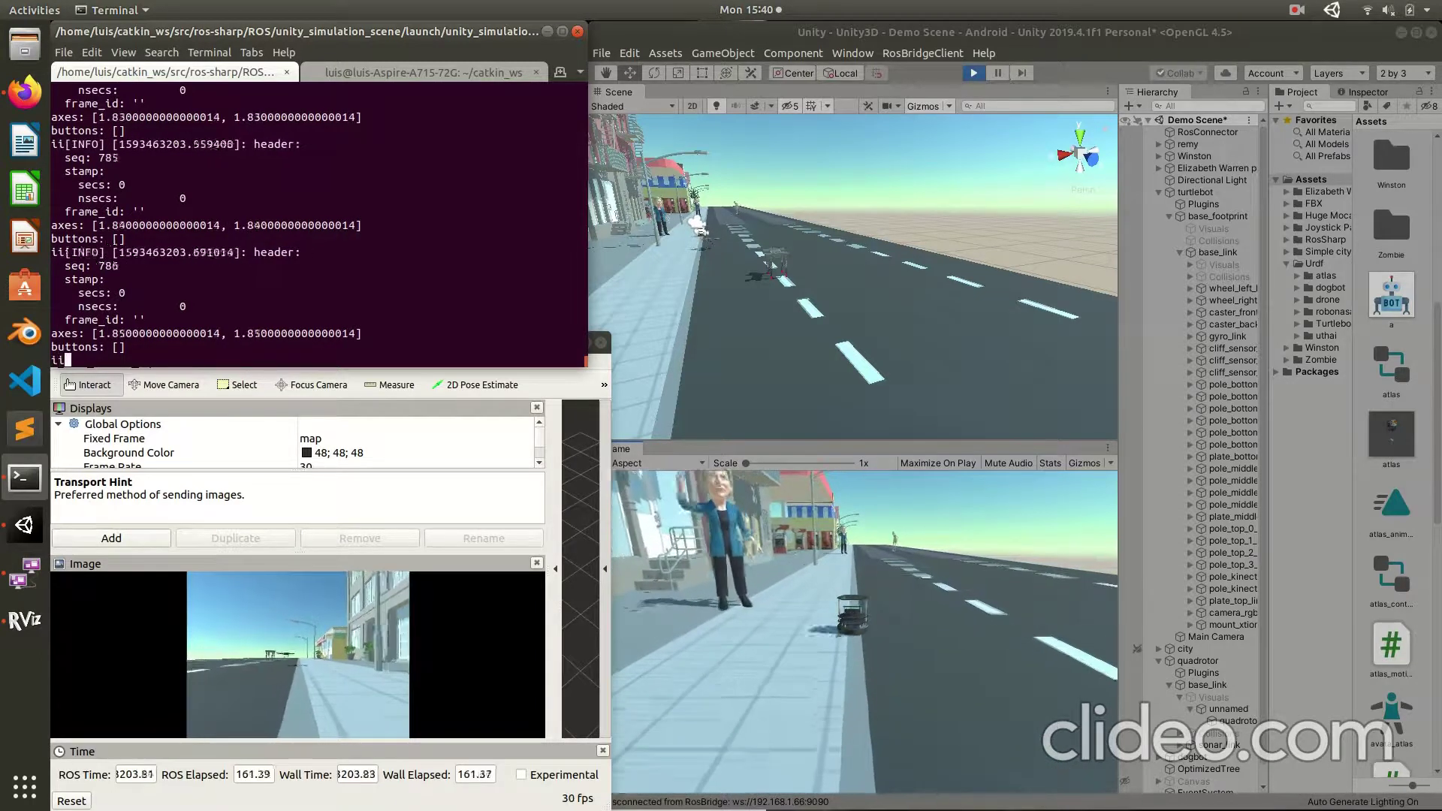
key(i)
key(i)
key(i)
key(i)
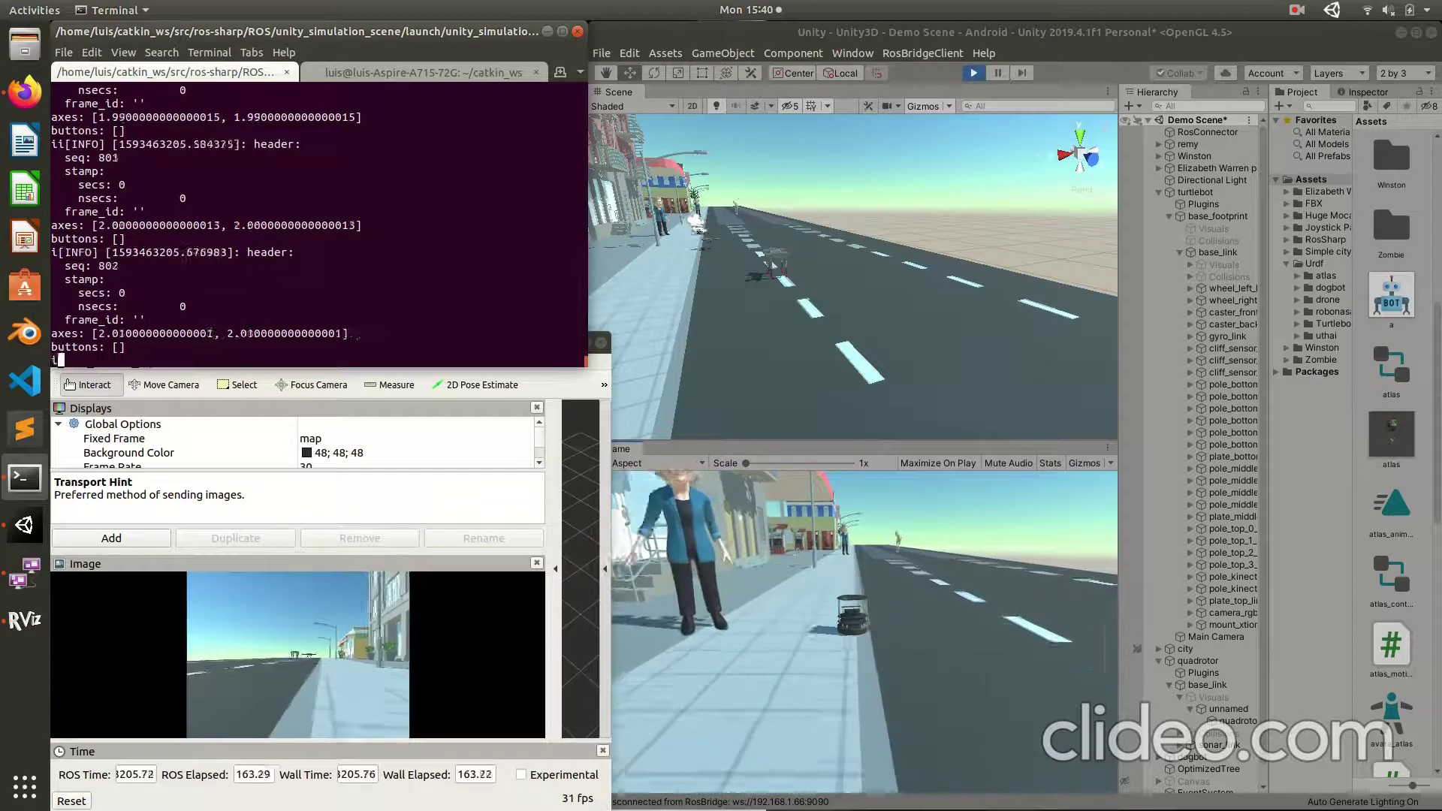
key(i)
key(i)
key(i)
key(i)
key(i)
key(i)
key(i)
key(i)
key(i)
key(i)
key(i)
key(i)
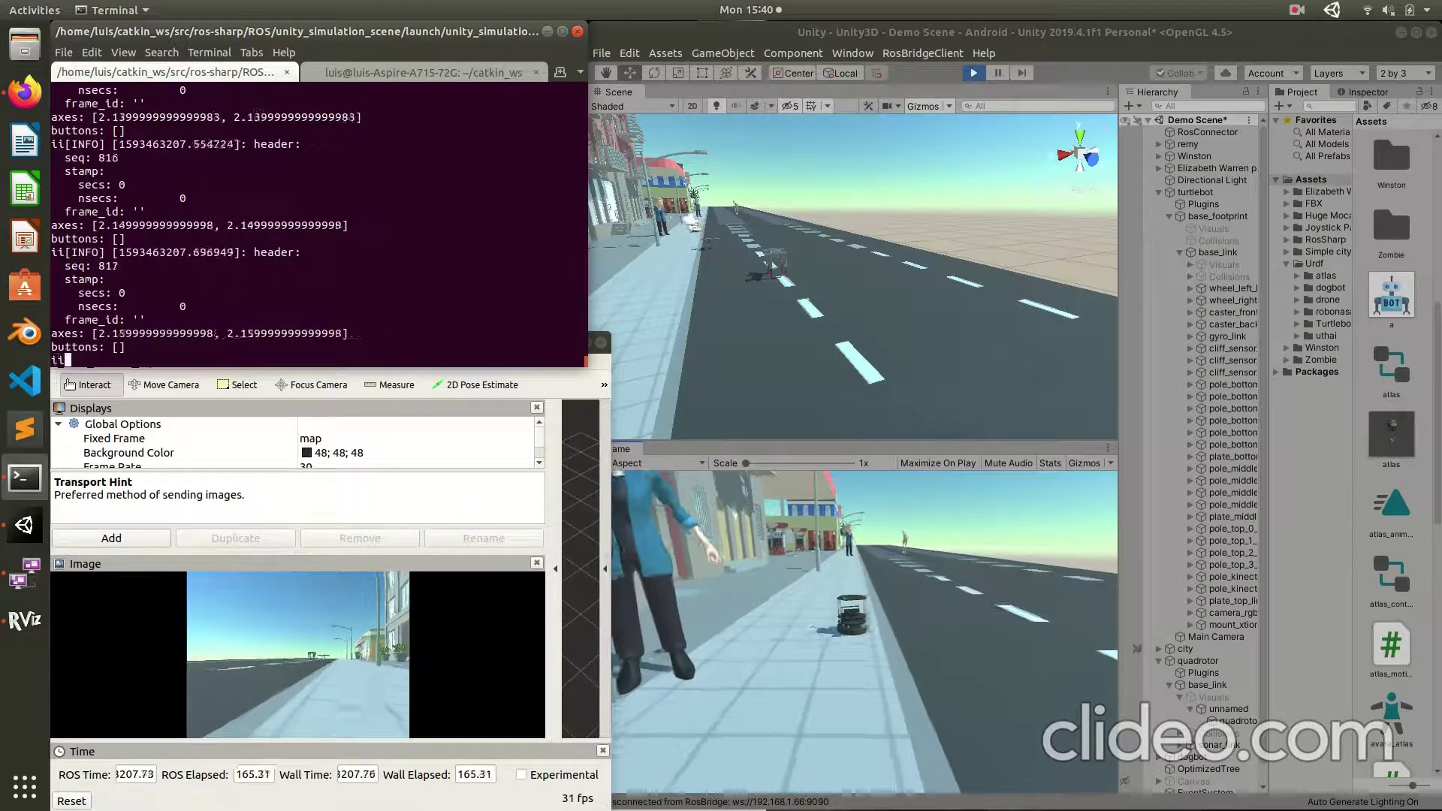
key(i)
key(i)
key(i)
key(i)
key(i)
key(i)
key(i)
key(i)
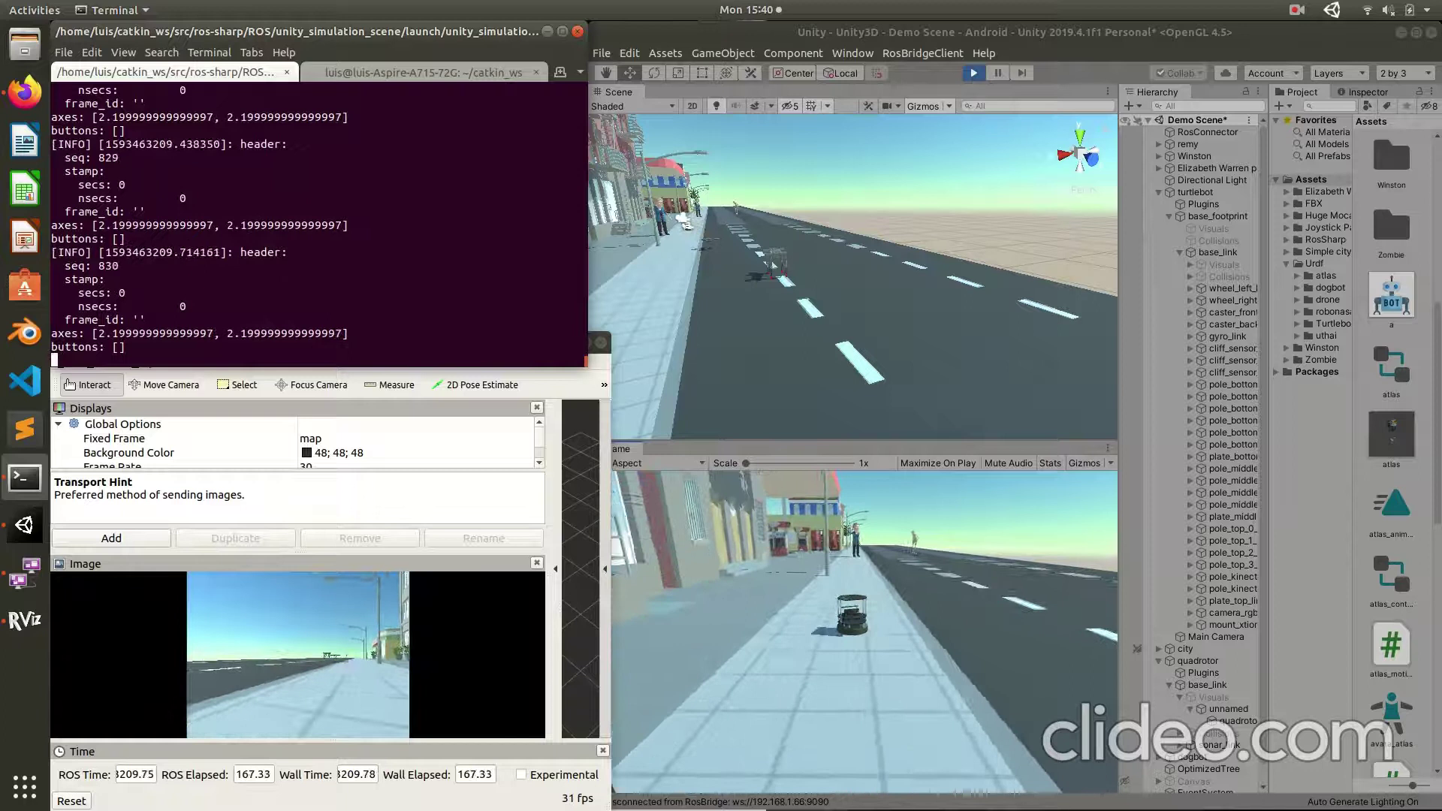